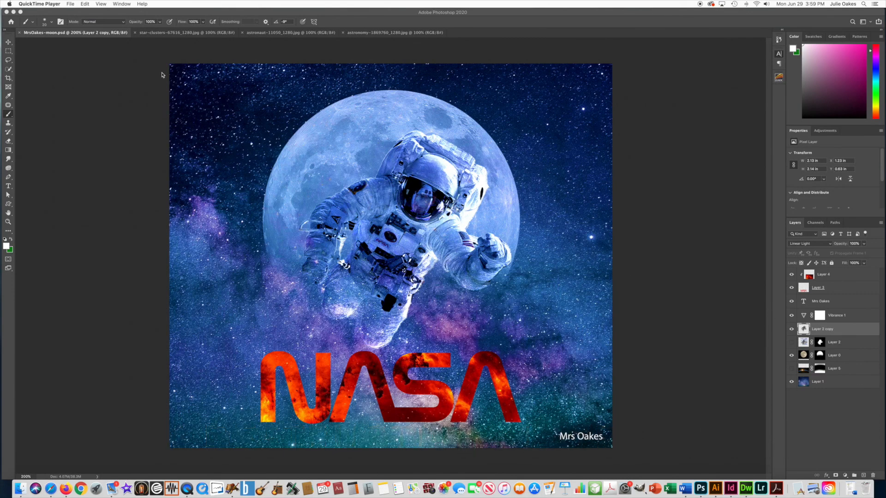
Step: Close the finished NASA astronaut composite document
left_click(20, 34)
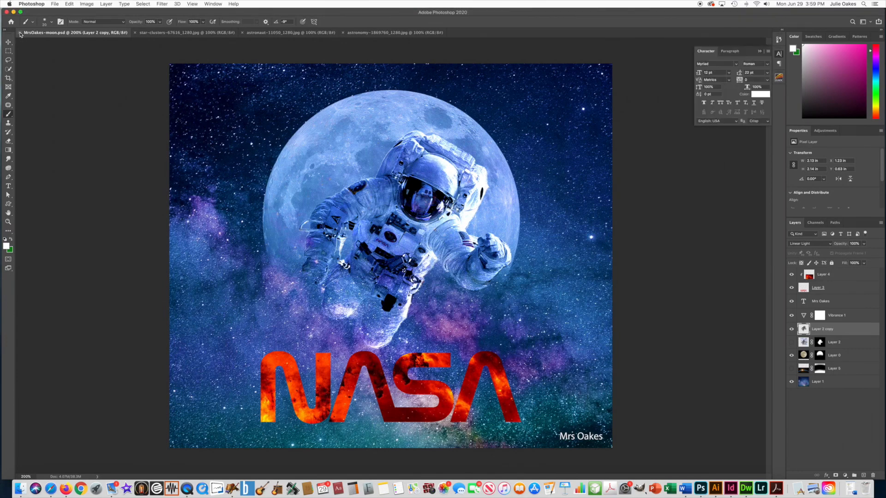
left_click(20, 34)
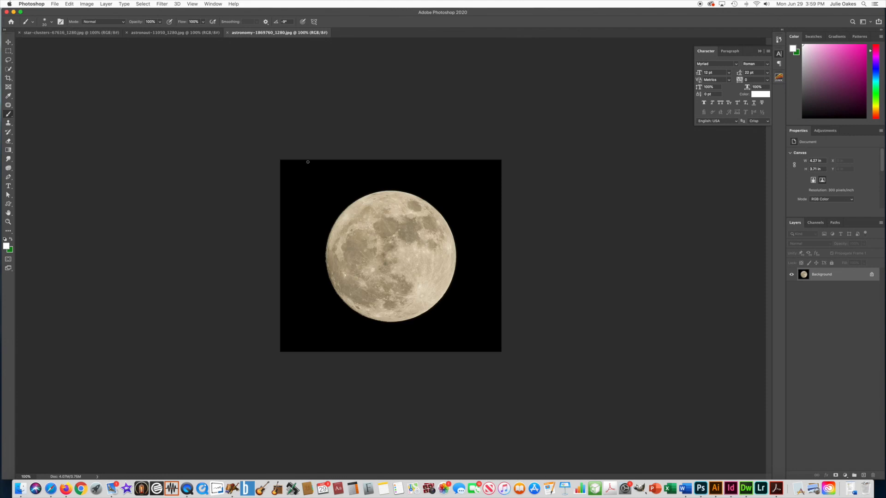
Step: Select the moon with the Elliptical Marquee tool, drawing a perfect circle from the moon's centre out to its edge
key("super+plus")
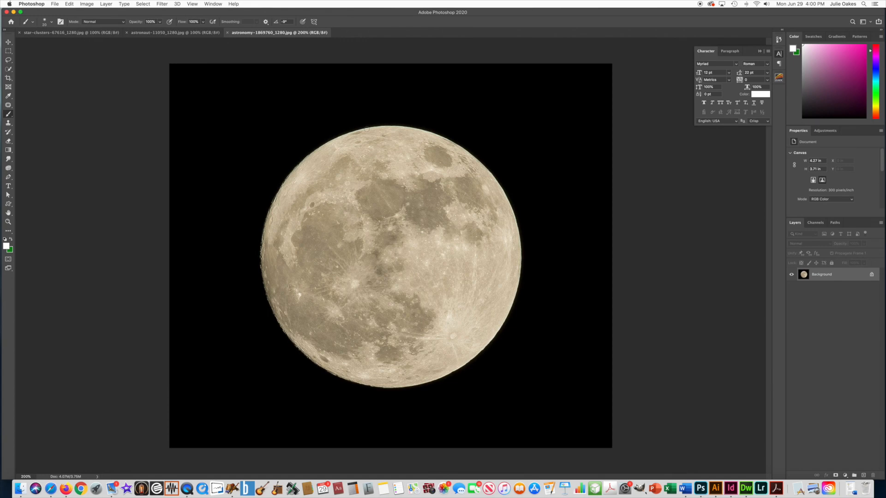
left_click(9, 52)
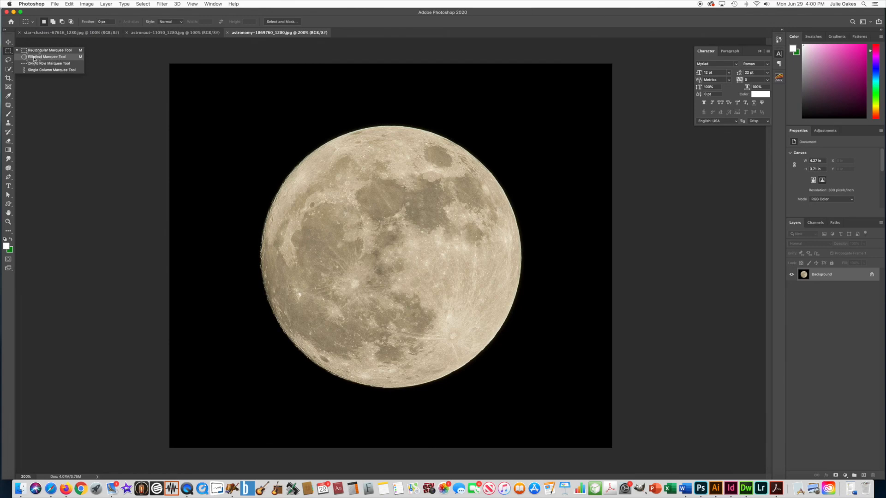
left_click(50, 57)
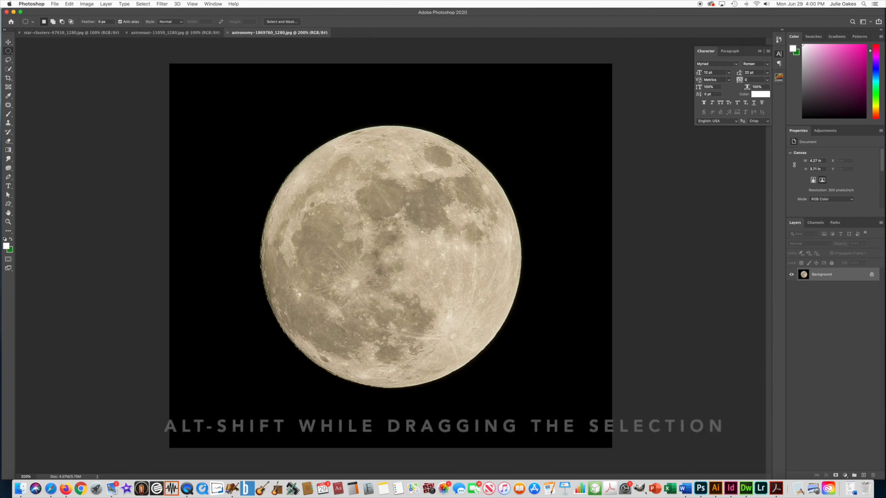
mouse_move(392, 257)
left_mouse_down()
mouse_move(391, 247)
mouse_move(222, 200)
mouse_move(83, 129)
left_mouse_up()
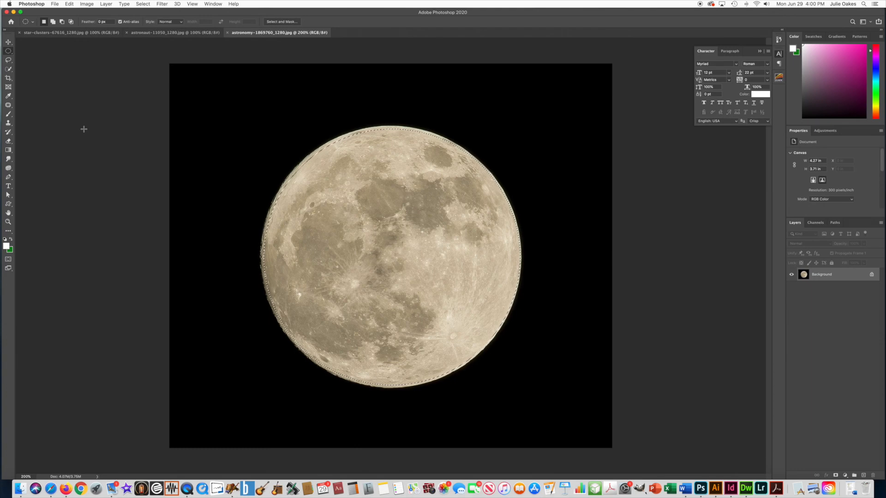
Step: Add a layer mask that reveals only the selected moon and hides the black background
key("super+c")
left_click(107, 4)
mouse_move(133, 114)
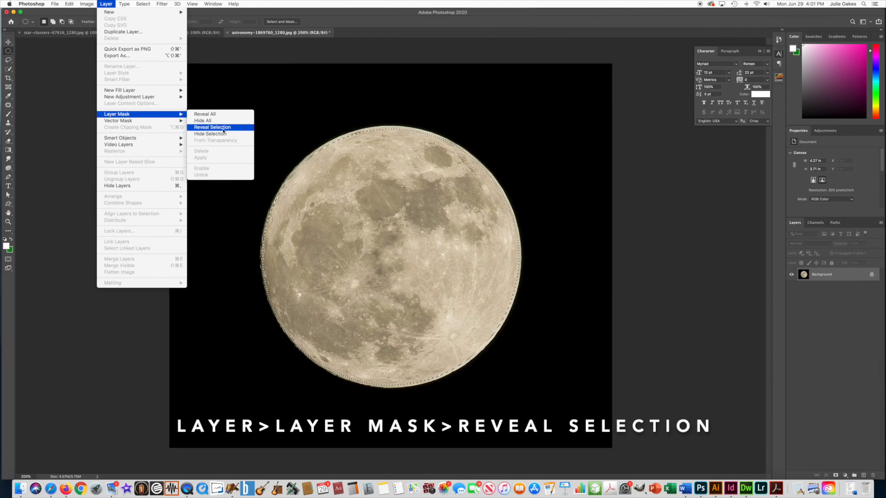
left_click(209, 127)
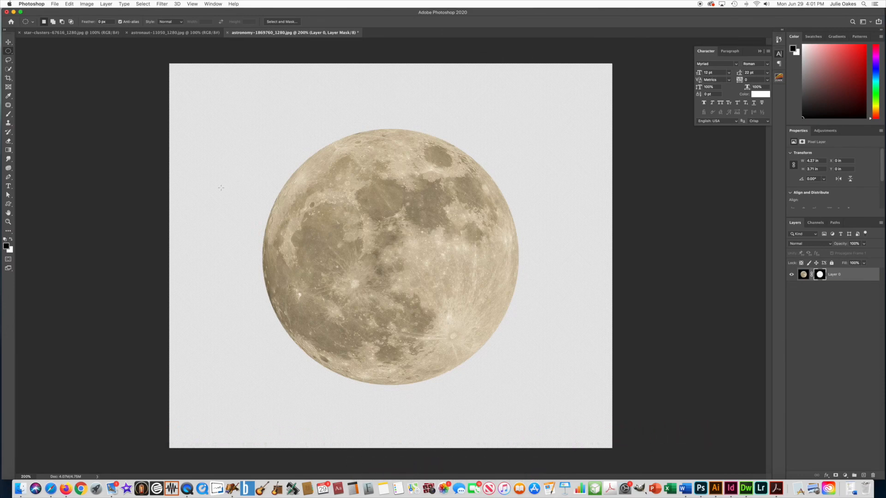
Step: Try painting black brush strokes on the layer mask across the moon, and undo them
left_click(8, 114)
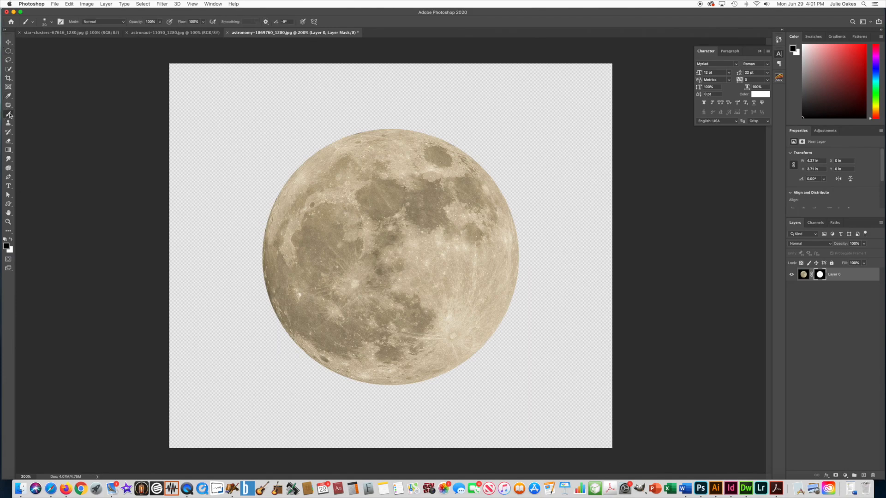
mouse_move(330, 150)
left_mouse_down()
mouse_move(294, 139)
mouse_move(343, 189)
mouse_move(290, 179)
mouse_move(317, 205)
mouse_move(410, 199)
mouse_move(382, 162)
mouse_move(470, 250)
mouse_move(479, 195)
mouse_move(358, 259)
mouse_move(420, 263)
mouse_move(367, 252)
mouse_move(285, 267)
mouse_move(383, 291)
left_mouse_up()
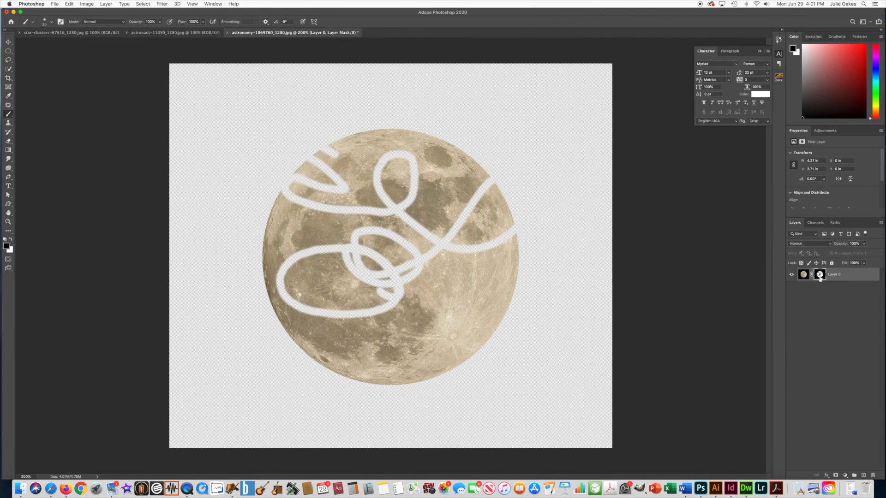
key("super+z")
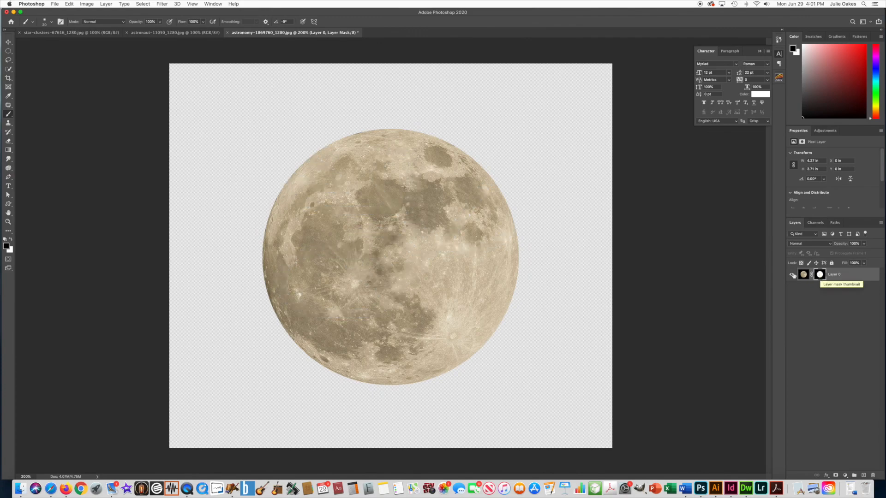
Step: Try painting white brush strokes on the mask around the outside of the moon, and undo them
left_click(11, 239)
mouse_move(406, 127)
left_mouse_down()
mouse_move(293, 116)
mouse_move(290, 172)
mouse_move(259, 237)
mouse_move(265, 281)
left_mouse_up()
mouse_move(439, 130)
left_mouse_down()
mouse_move(552, 157)
mouse_move(538, 234)
mouse_move(476, 189)
mouse_move(493, 287)
mouse_move(539, 342)
mouse_move(455, 339)
mouse_move(382, 364)
mouse_move(468, 381)
mouse_move(387, 392)
left_mouse_up()
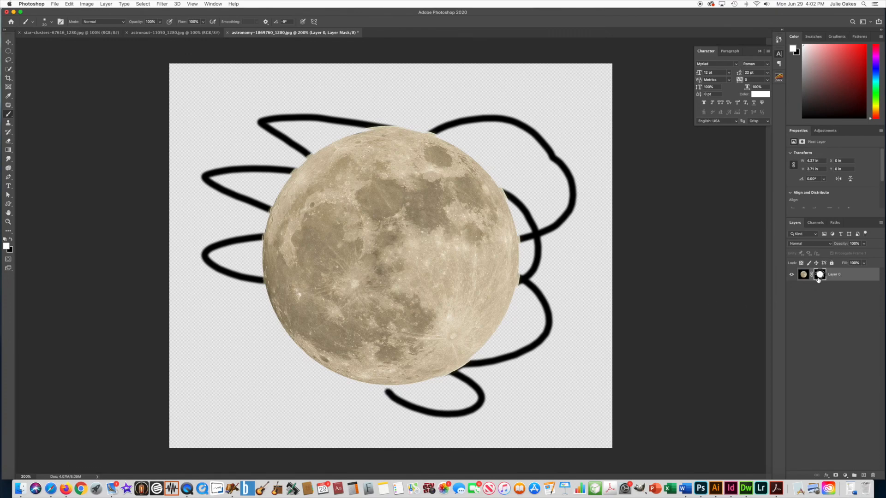
key("super+z")
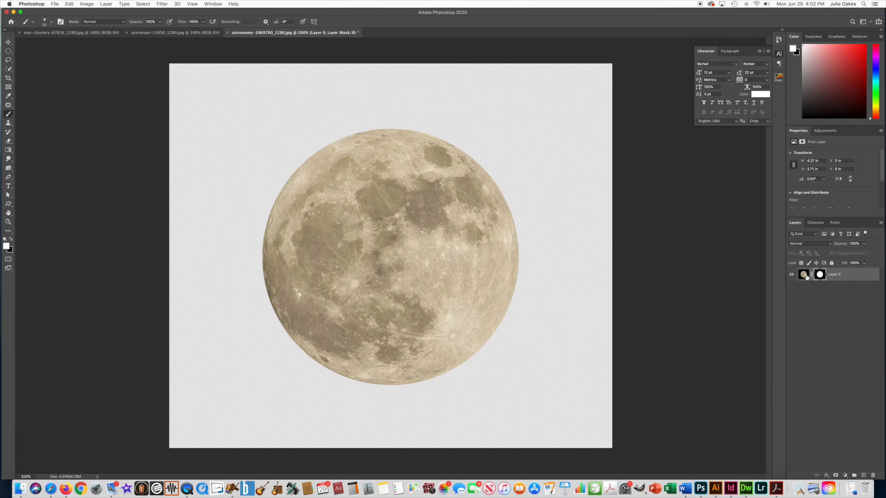
Step: Switch between the moon layer's image and its mask to examine the mask's density and feather settings
left_click(805, 275)
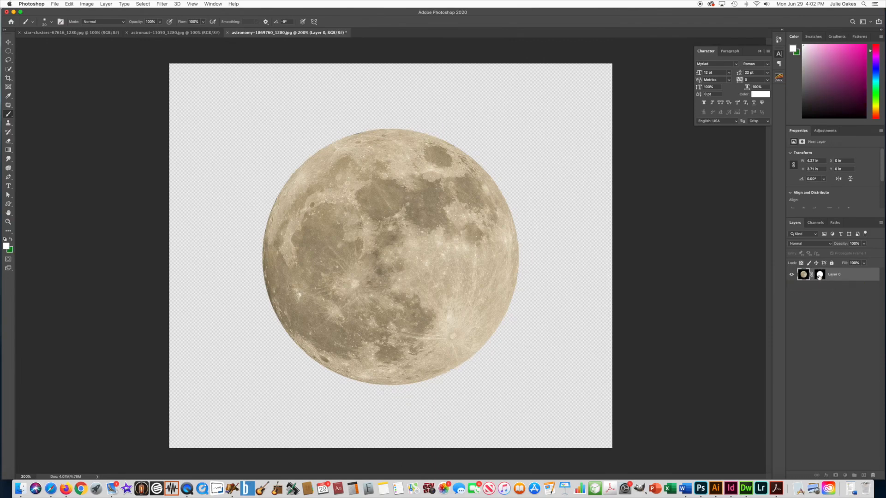
left_click(820, 275)
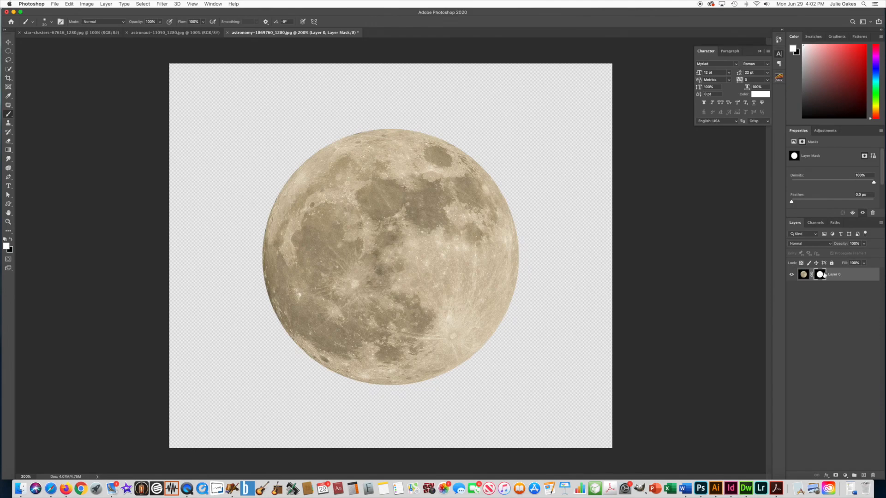
left_click(805, 276)
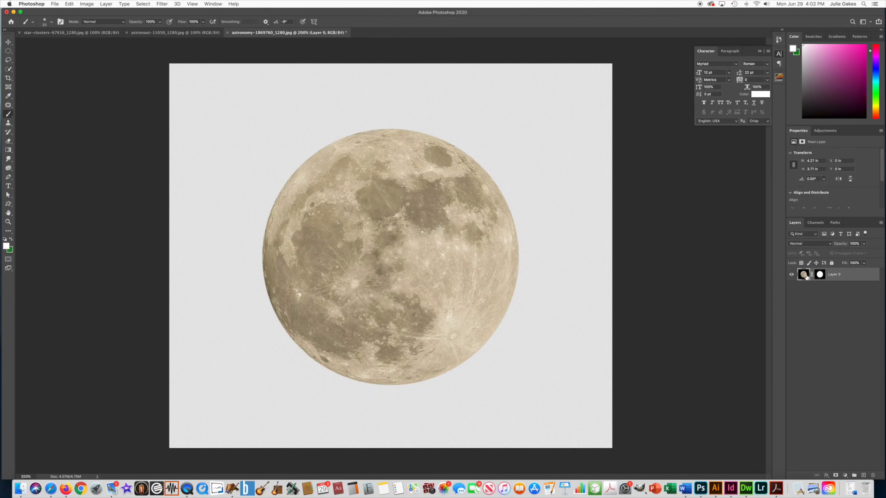
left_click(820, 276)
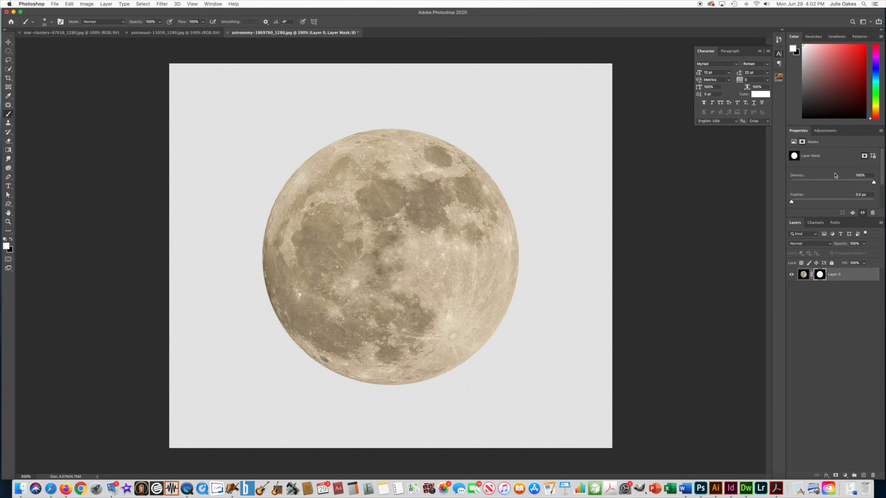
mouse_move(872, 182)
left_mouse_down()
mouse_move(783, 183)
mouse_move(874, 184)
left_mouse_up()
mouse_move(792, 203)
left_mouse_down()
mouse_move(825, 204)
mouse_move(785, 203)
left_mouse_up()
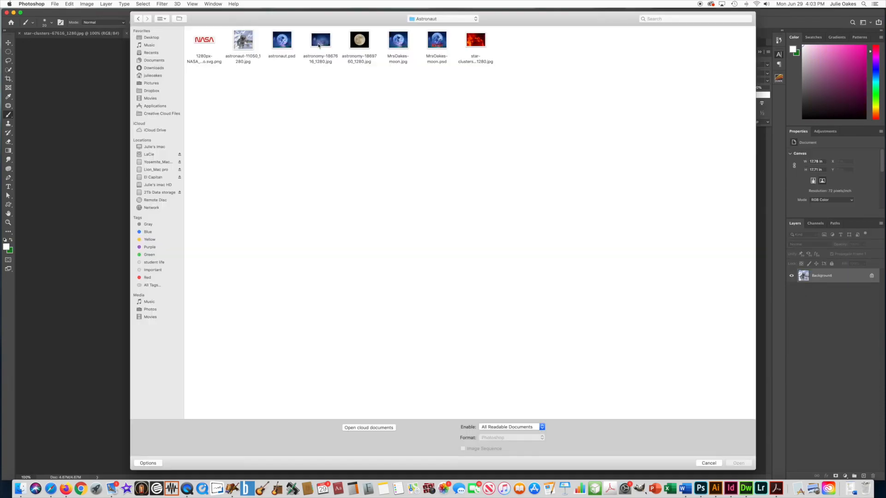
Step: Open astronomy-1867616_1280.jpg, copy the whole image and close the file
double_click(319, 46)
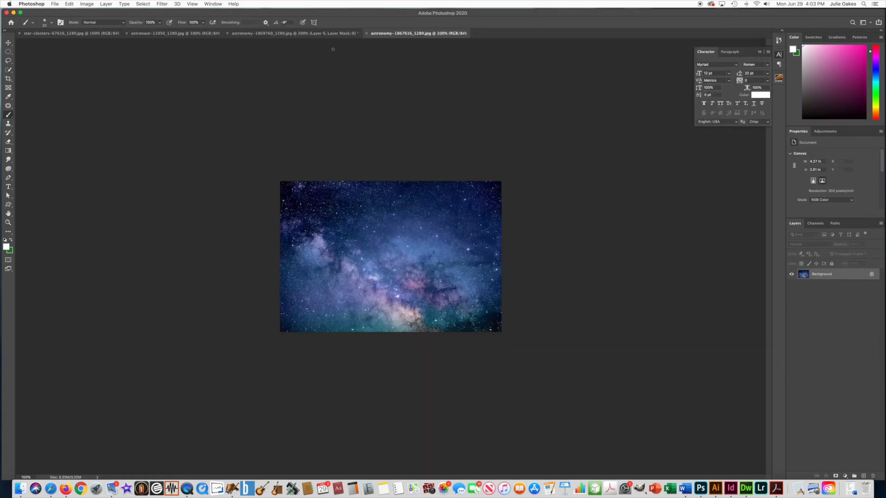
key("super+equal")
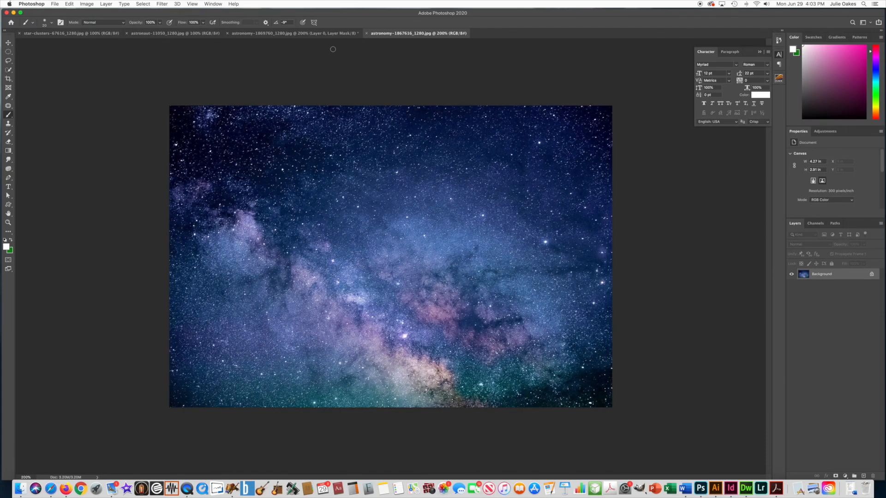
key("super+a")
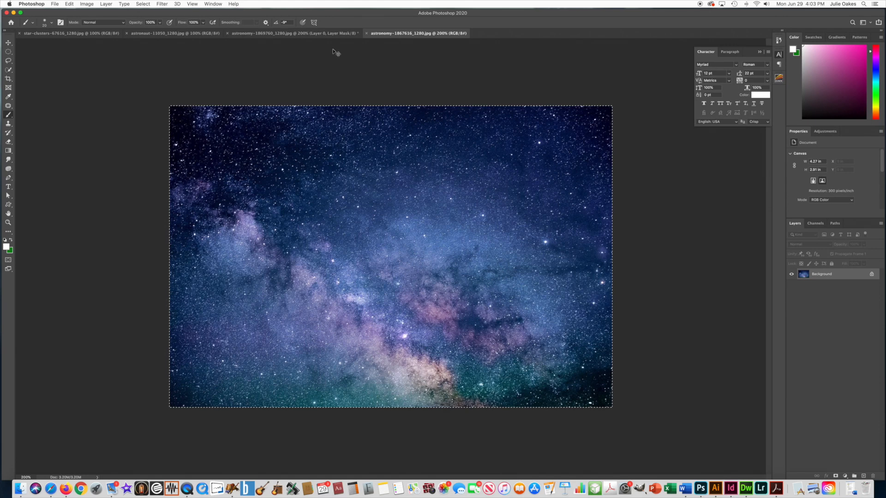
left_click(366, 33)
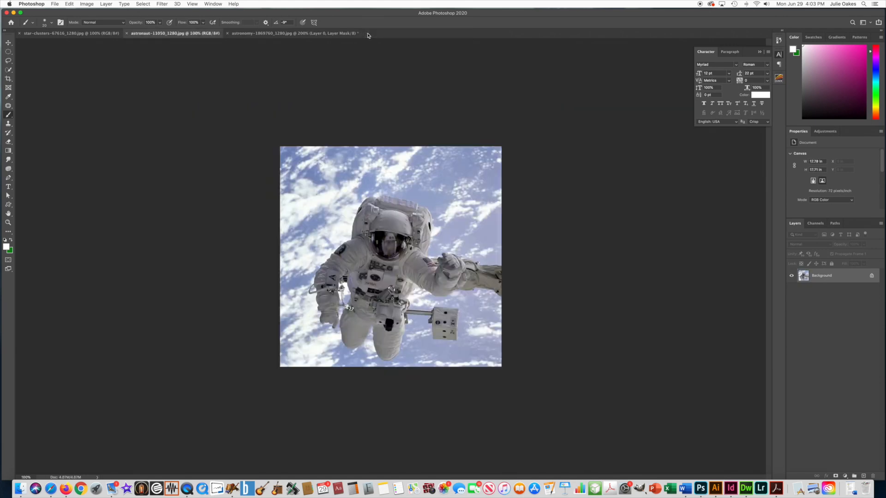
Step: Paste the starry sky into the moon document beneath the moon, naming the layers "space" and "moon"
left_click(86, 34)
left_click(134, 34)
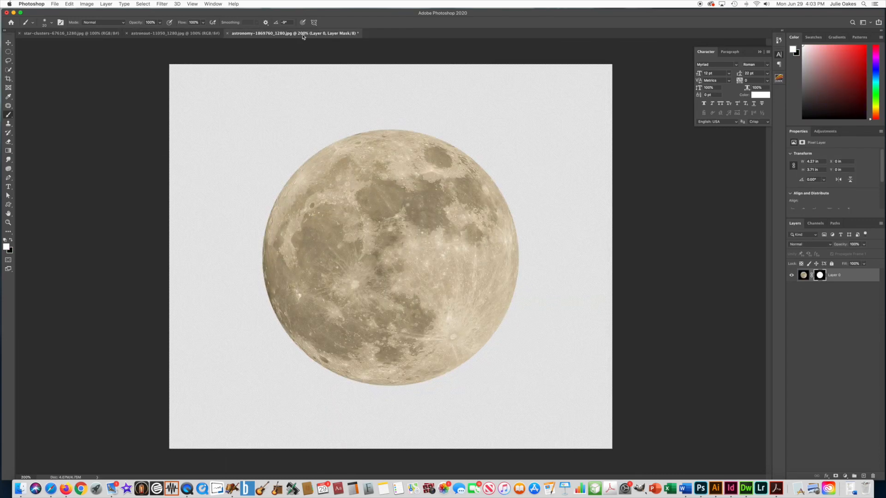
key("super+v")
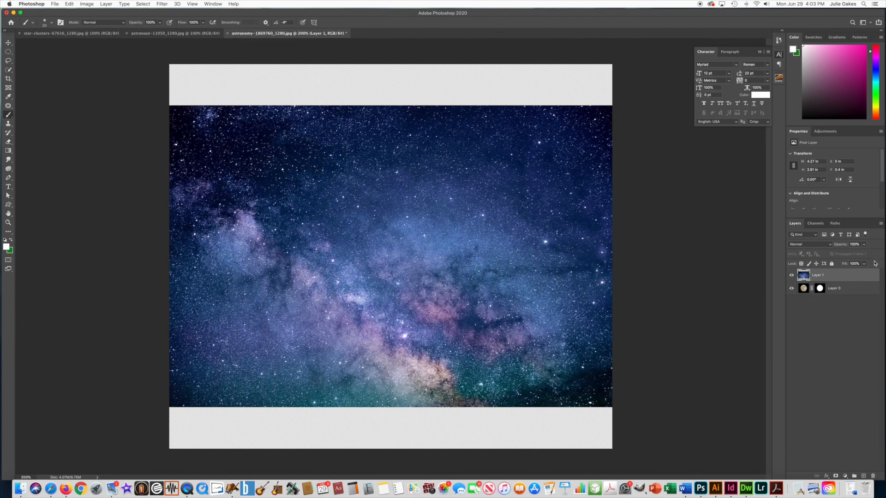
left_click_drag(853, 275, 850, 301)
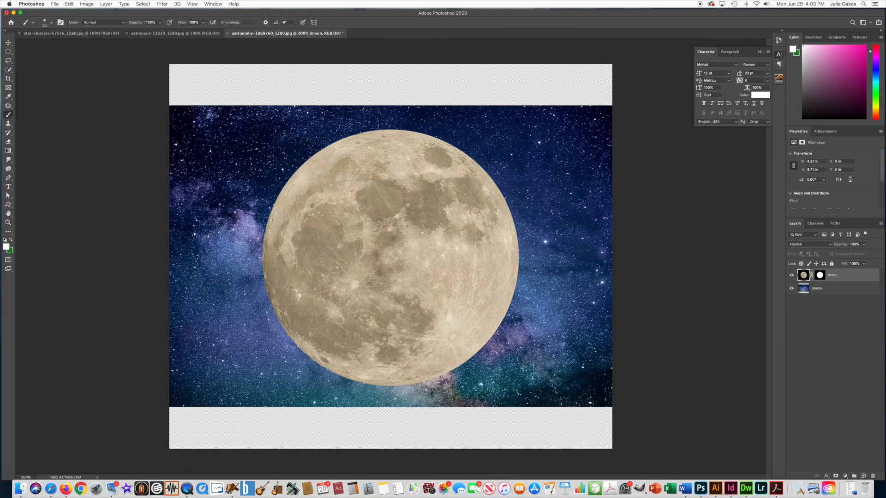
Step: Enlarge the space layer with Free Transform to about 5.6 in wide so it fills the whole canvas
key("super+minus")
key("super+t")
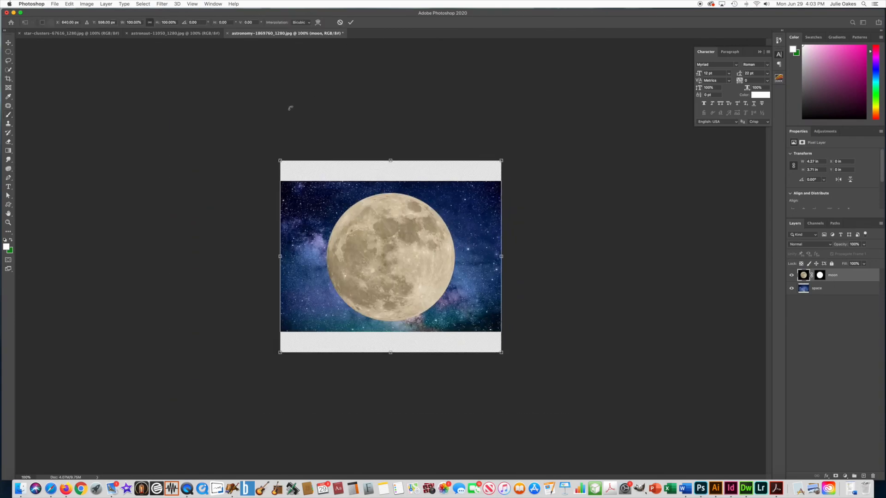
key("Escape")
key("b")
left_click(820, 290)
key("super+t")
left_click_drag(280, 180, 246, 157)
left_click_drag(501, 332, 536, 356)
key("Return")
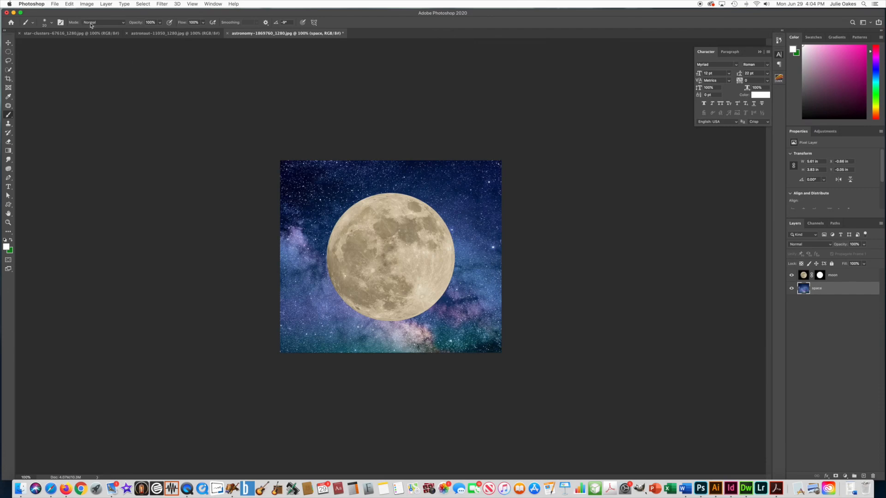
Step: Copy the whole astronaut image and paste it into the moon document as a new layer
left_click(146, 37)
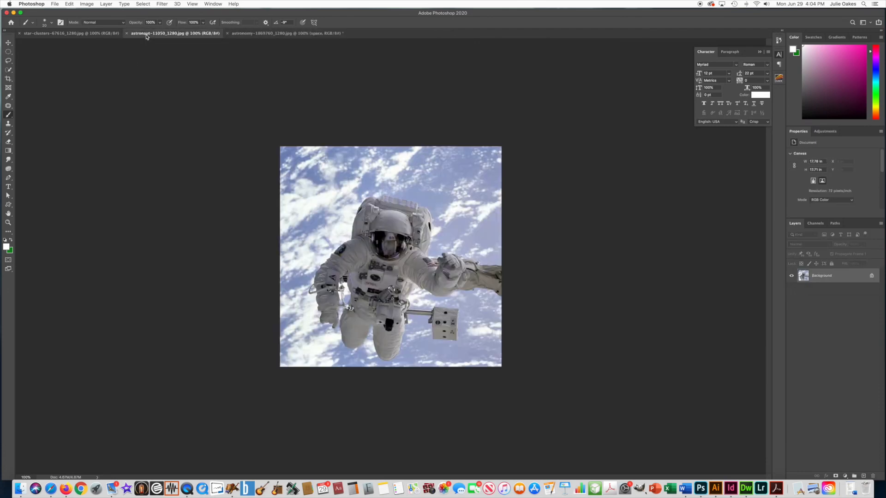
key("super+a")
left_click(242, 35)
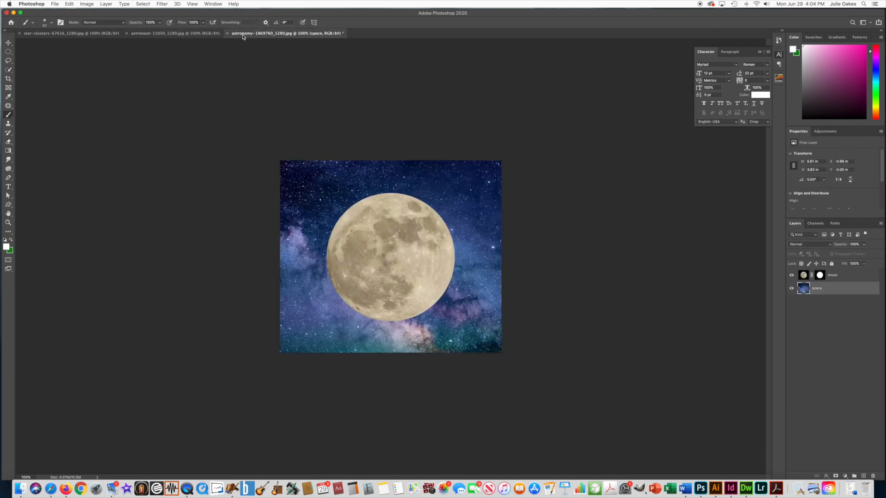
key("super+v")
Step: Scale the pasted astronaut image down to about 3.6 in wide and move its layer above the moon
key("super+t")
left_click_drag(280, 160, 285, 166)
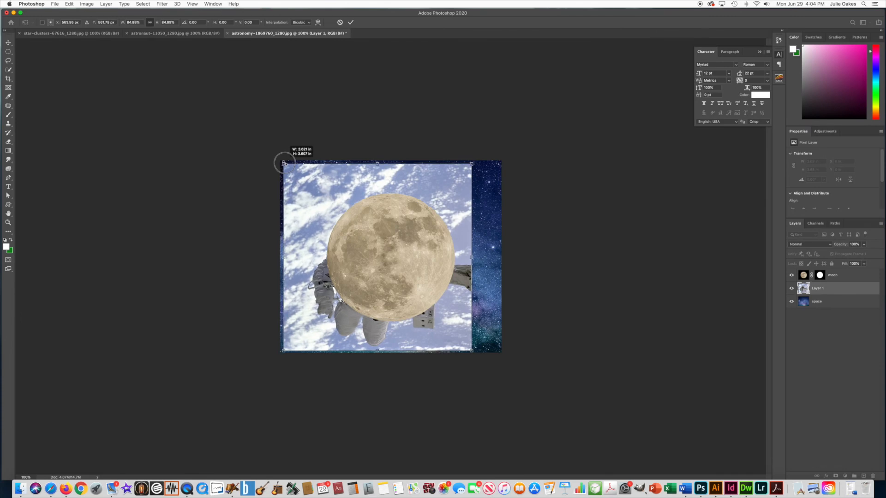
key("Return")
left_click_drag(811, 285, 846, 273)
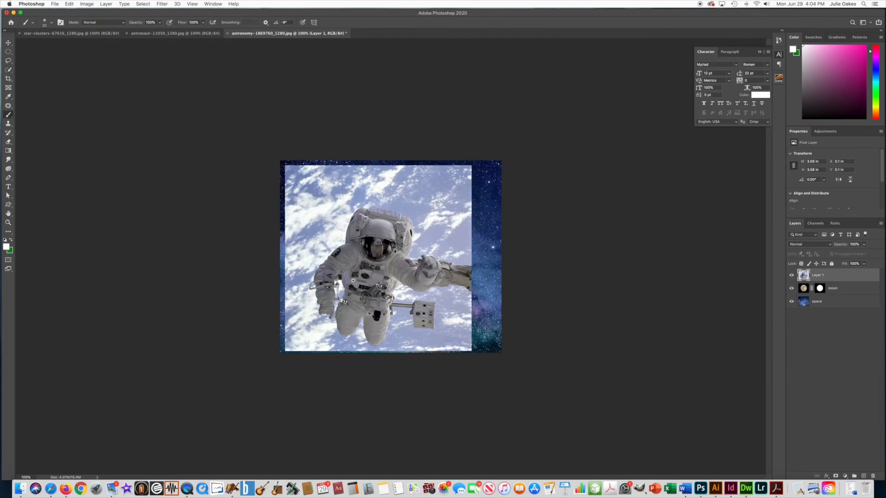
Step: Select the astronaut with the Quick Selection tool, leaving out the robotic arm and the attached box
key("super+equal")
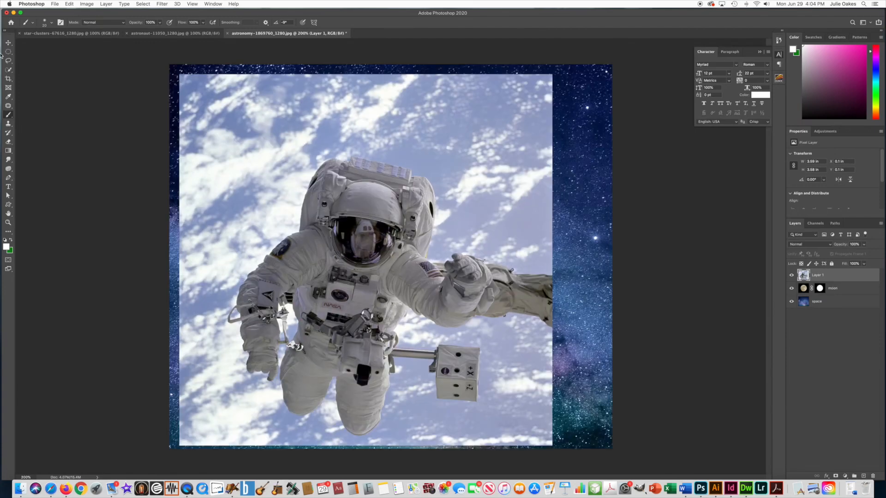
left_click(8, 69)
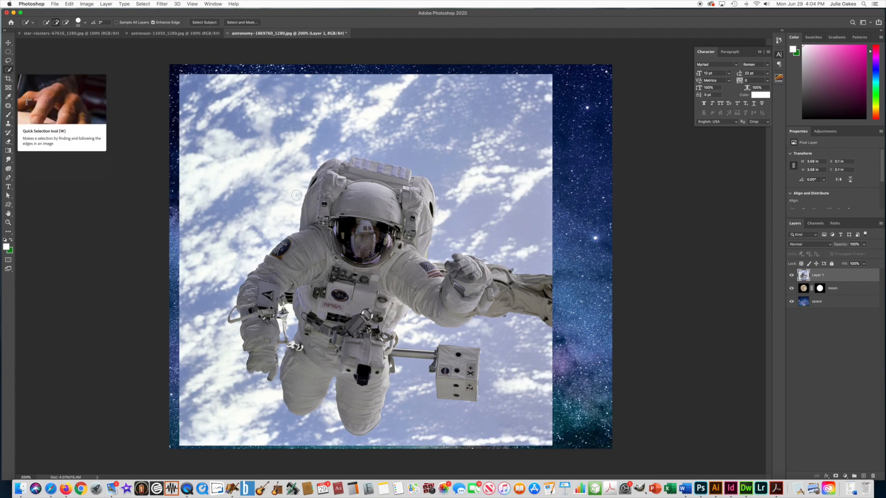
key("super+equal")
key("super+equal")
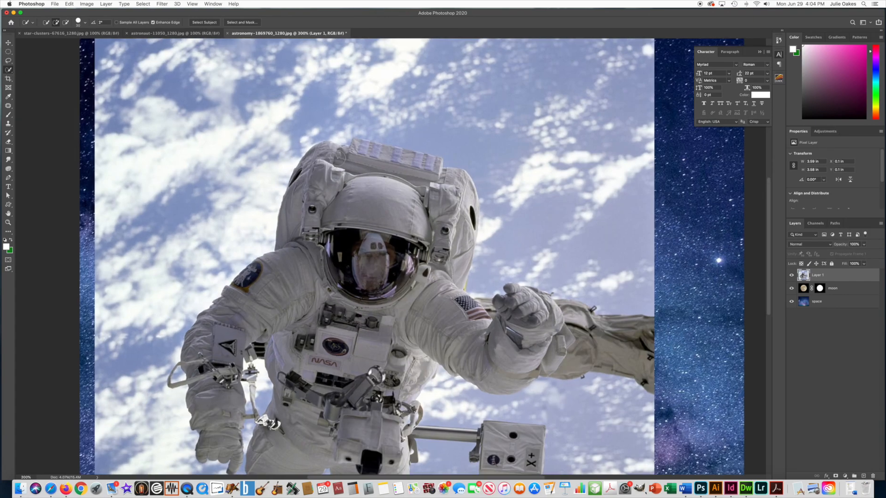
mouse_move(333, 156)
left_mouse_down()
mouse_move(306, 155)
mouse_move(313, 171)
mouse_move(337, 148)
mouse_move(307, 196)
mouse_move(333, 198)
mouse_move(300, 253)
mouse_move(458, 179)
mouse_move(468, 250)
left_mouse_up()
scroll(468, 231, "up", 1)
scroll(469, 231, "down", 5)
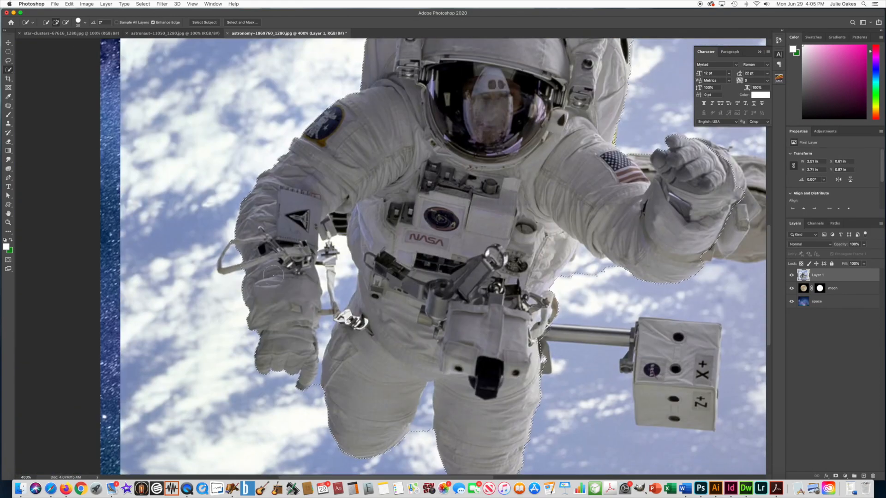
left_click(402, 153)
Step: Add a layer mask to the astronaut layer that reveals only the selection
left_click(106, 3)
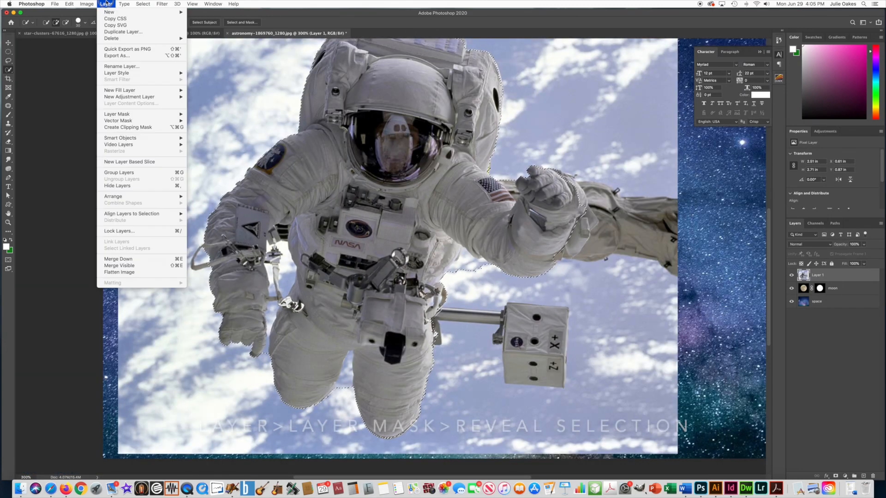
mouse_move(157, 115)
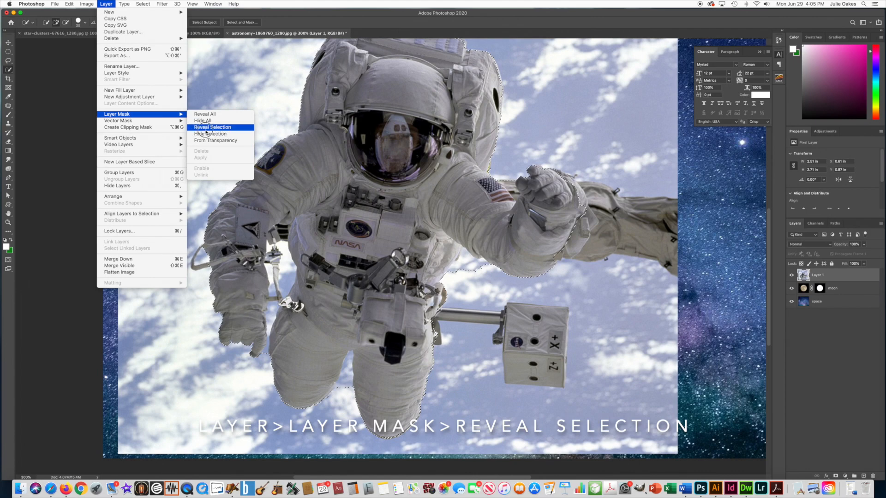
left_click(216, 128)
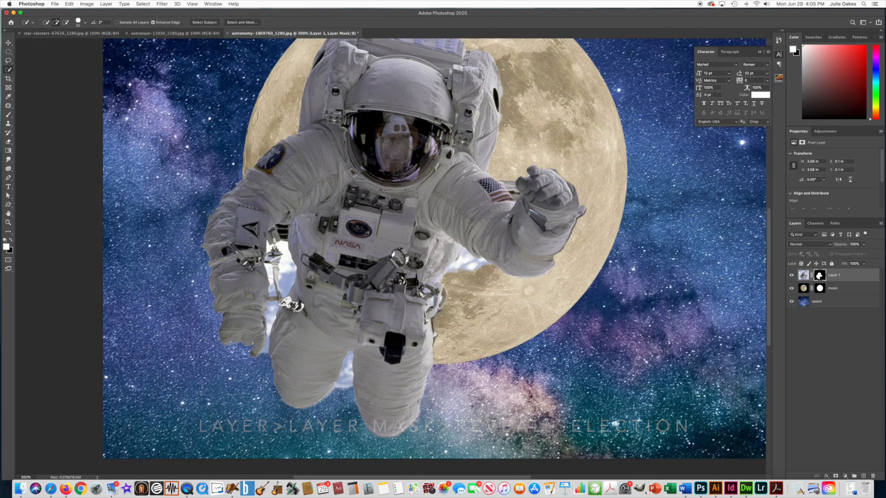
Step: Hide the moon layer and lower the astronaut mask's density to about 63% so the masked surroundings show faintly
left_click(792, 289)
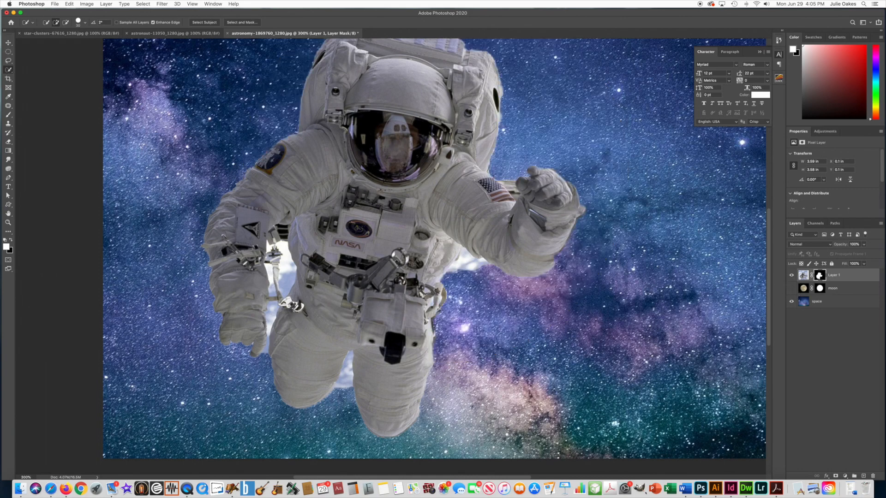
left_click(821, 276)
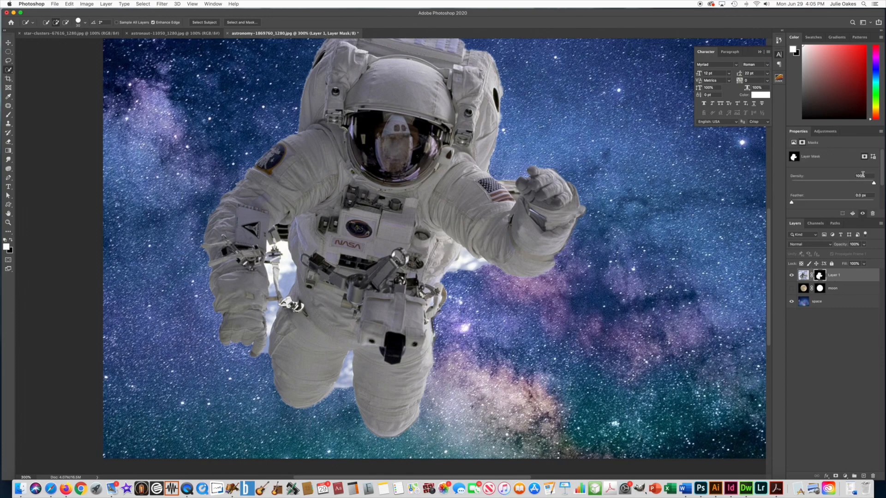
left_click_drag(873, 183, 845, 185)
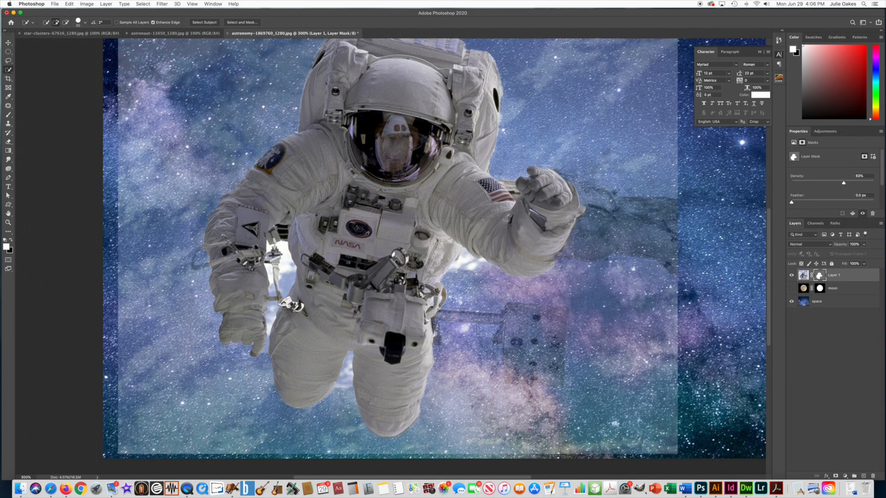
Step: Set up a small Hard Round brush with 100% hardness and black as the foreground color
left_click(11, 239)
left_click(9, 115)
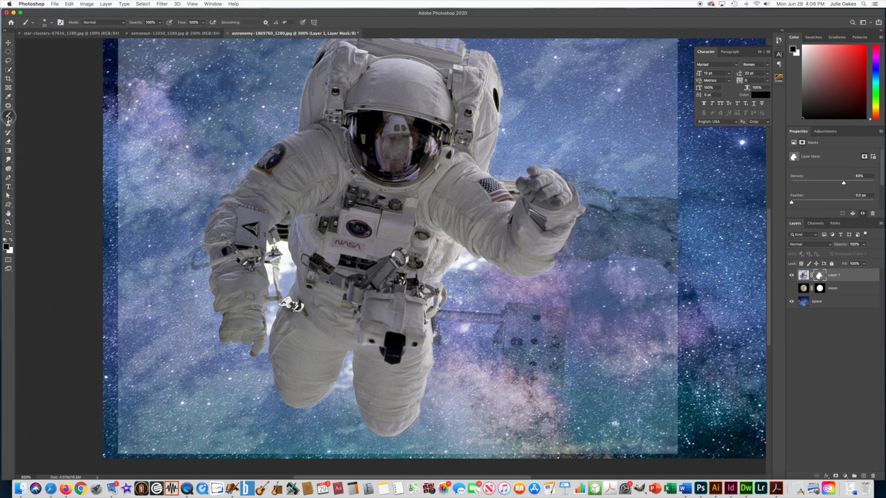
left_click(45, 22)
left_click_drag(41, 61, 88, 60)
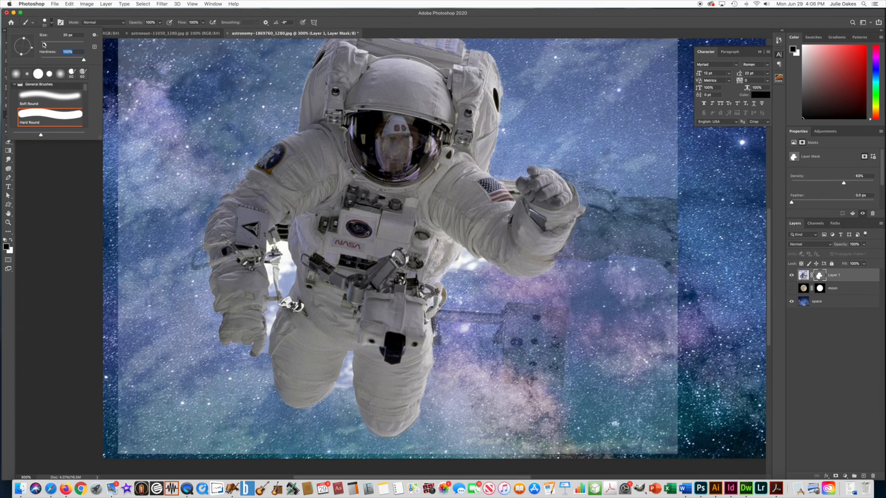
left_click_drag(45, 46, 44, 45)
Step: Paint black on the astronaut's mask to hide the leftover clouds between the outstretched arm and the torso
left_click(465, 266)
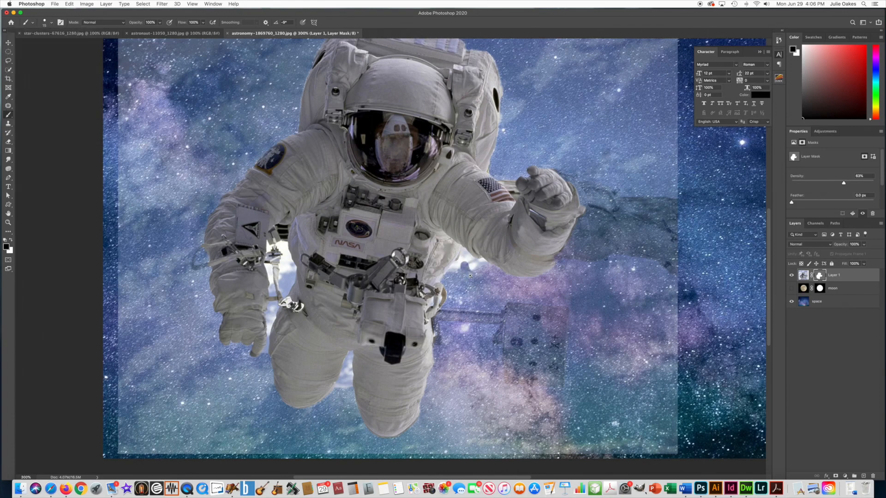
scroll(470, 276, "up", 2)
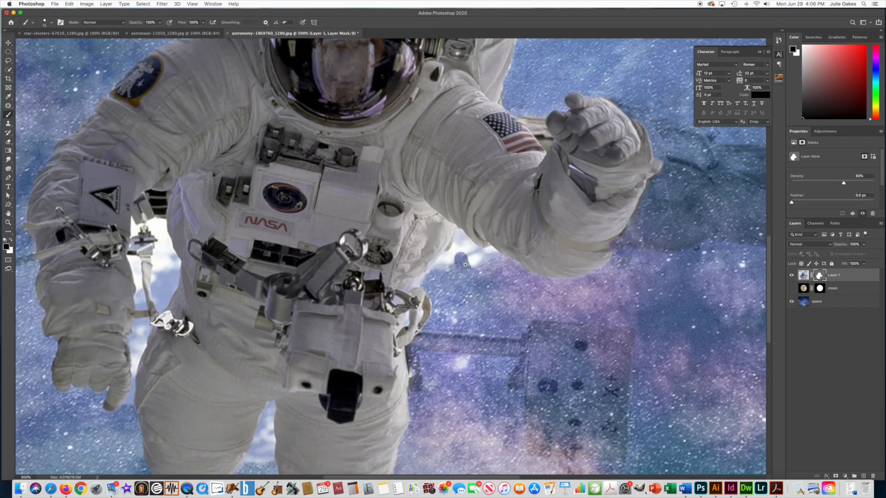
scroll(466, 265, "up", 1)
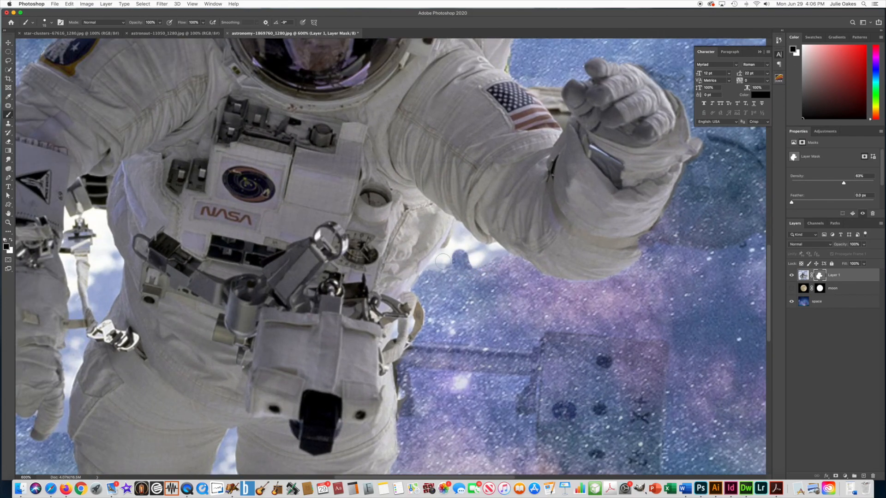
mouse_move(452, 259)
left_mouse_down()
mouse_move(427, 272)
mouse_move(420, 288)
left_mouse_up()
mouse_move(462, 245)
left_mouse_down()
mouse_move(499, 253)
mouse_move(475, 263)
left_mouse_up()
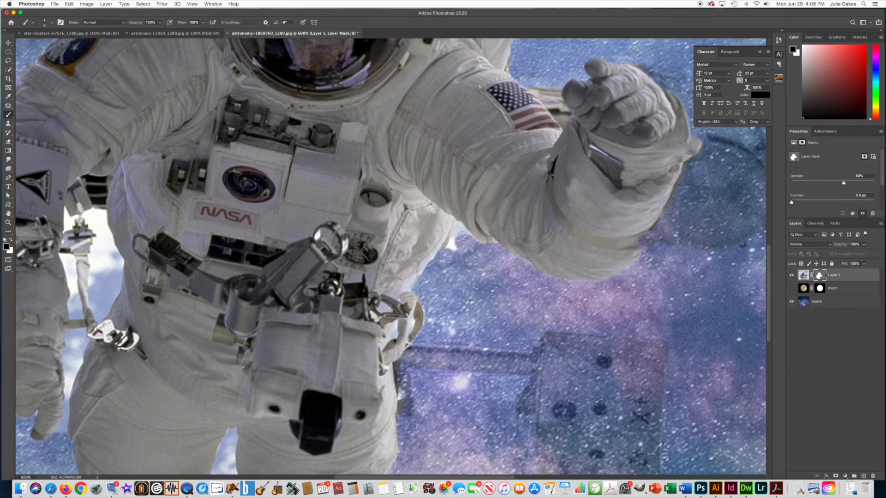
mouse_move(473, 241)
left_mouse_down()
mouse_move(457, 223)
mouse_move(452, 242)
left_mouse_up()
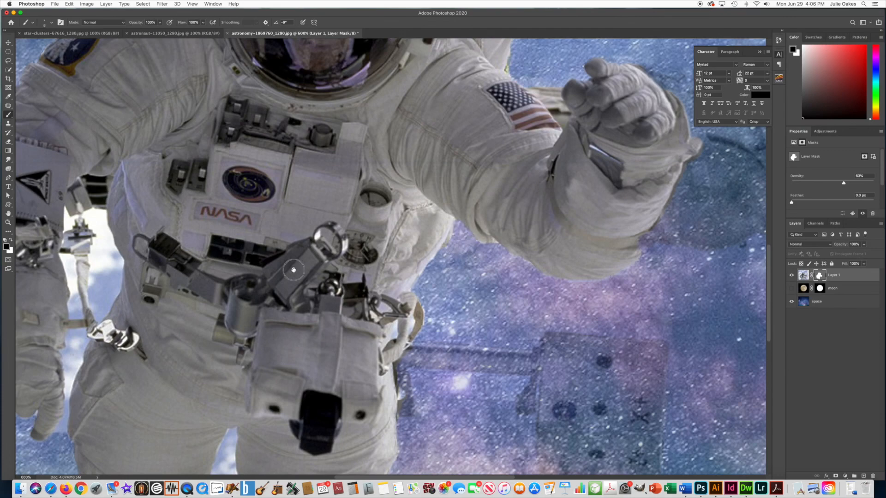
Step: Paint out the leftover clouds between the astronaut's legs on the mask
left_click_drag(272, 282, 466, 121)
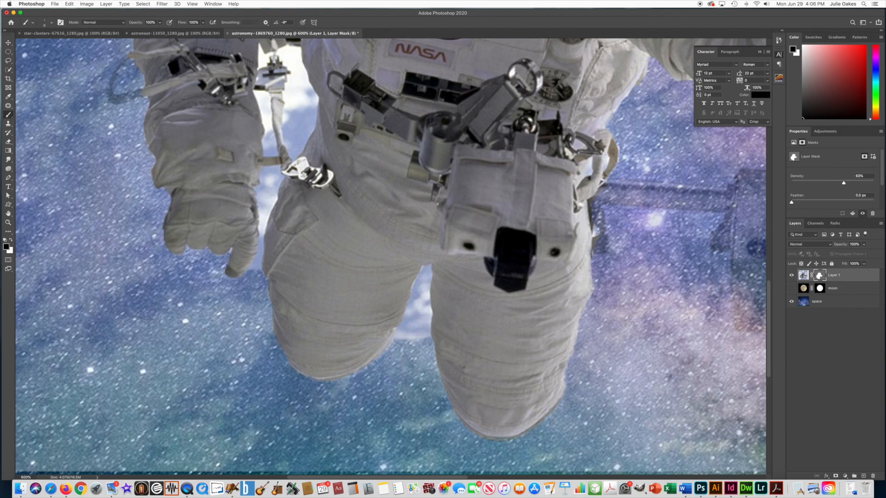
left_click_drag(428, 267, 427, 329)
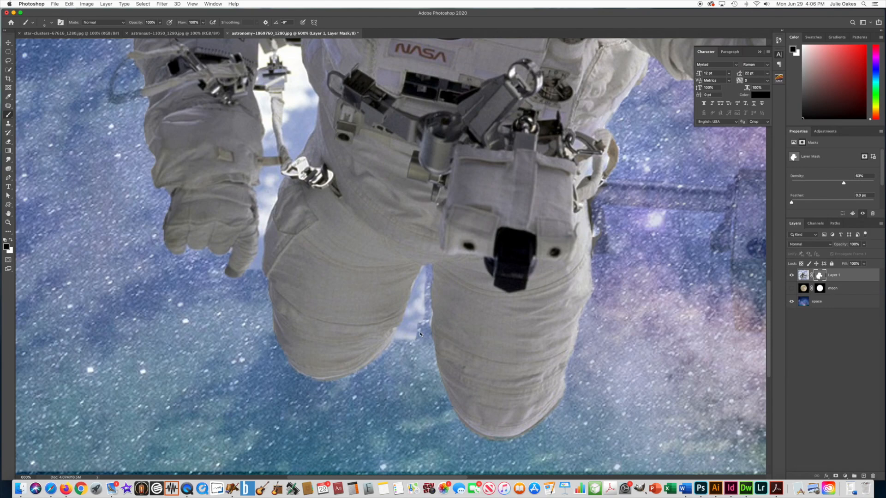
mouse_move(424, 272)
left_mouse_down()
mouse_move(394, 346)
mouse_move(417, 328)
mouse_move(421, 294)
mouse_move(413, 341)
mouse_move(408, 308)
left_mouse_up()
Step: Mask out the clouds in the lower gap between the astronaut's hanging arm and hip, adjusting the brush size to fit
key("[")
key("[")
key("[")
key("[")
key("[")
mouse_move(252, 252)
left_mouse_down()
mouse_move(329, 328)
mouse_move(340, 307)
mouse_move(342, 323)
left_mouse_up()
key("]")
key("]")
key("]")
key("]")
left_click_drag(342, 302, 344, 256)
left_click_drag(359, 201, 363, 288)
mouse_move(349, 313)
left_mouse_down()
mouse_move(341, 238)
mouse_move(377, 213)
mouse_move(391, 252)
mouse_move(383, 303)
mouse_move(355, 325)
left_mouse_up()
Step: Mask out the remaining clouds higher up between the hanging arm and torso, using a smaller brush for the tight edges
scroll(359, 295, "up", 3)
key("]")
key("]")
key("]")
key("]")
mouse_move(359, 273)
left_mouse_down()
mouse_move(388, 319)
mouse_move(380, 336)
left_mouse_up()
key("[")
key("[")
key("[")
key("[")
key("[")
key("[")
key("[")
key("[")
left_click_drag(366, 252, 345, 259)
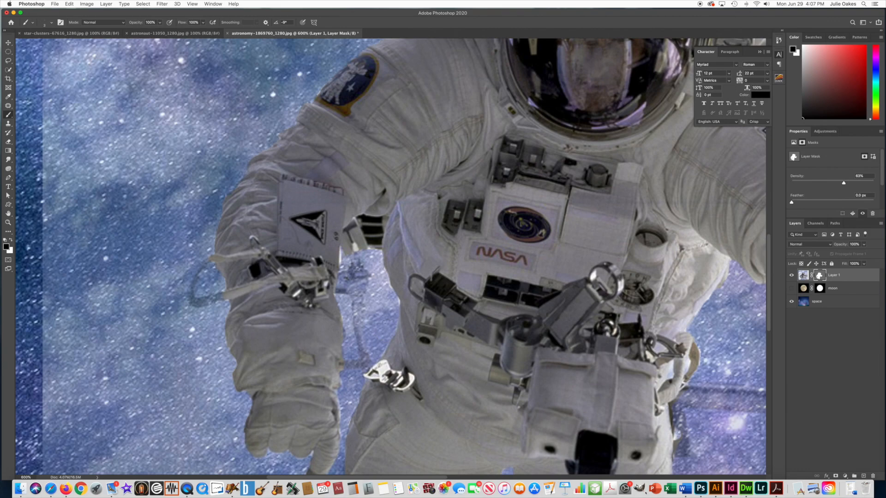
Step: Paint white on the mask to restore the missing loop beside the astronaut's hanging forearm
left_click(11, 241)
mouse_move(208, 261)
left_mouse_down()
mouse_move(193, 290)
mouse_move(206, 304)
mouse_move(225, 295)
left_mouse_up()
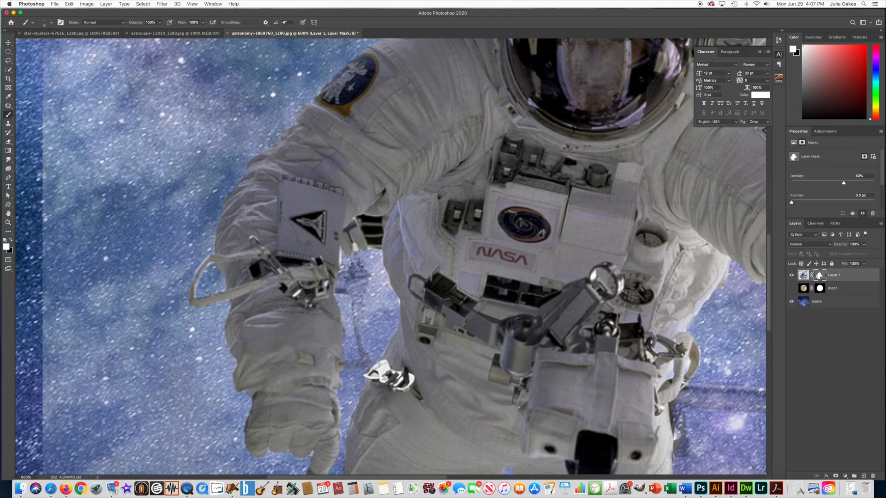
Step: Set the astronaut mask's density back to 100%
left_click(417, 228, "alt")
left_click(417, 228, "alt")
left_click(416, 227, "alt")
left_click_drag(466, 196, 361, 266)
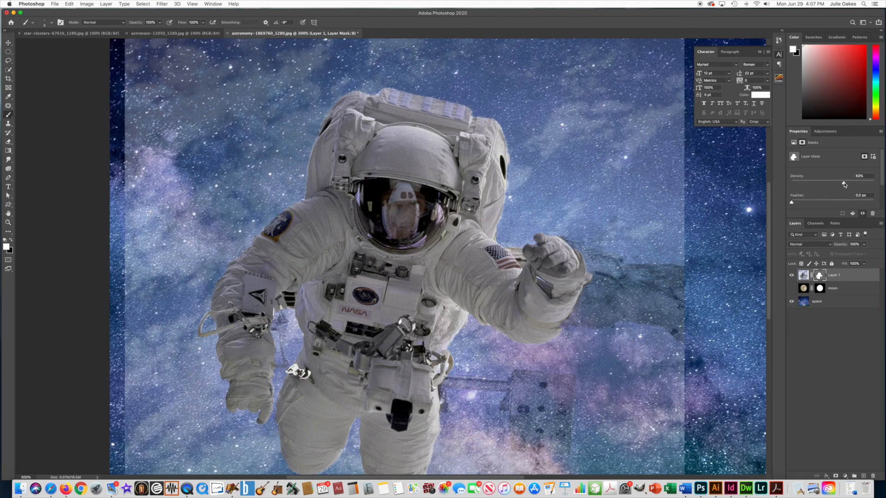
left_click_drag(843, 183, 884, 184)
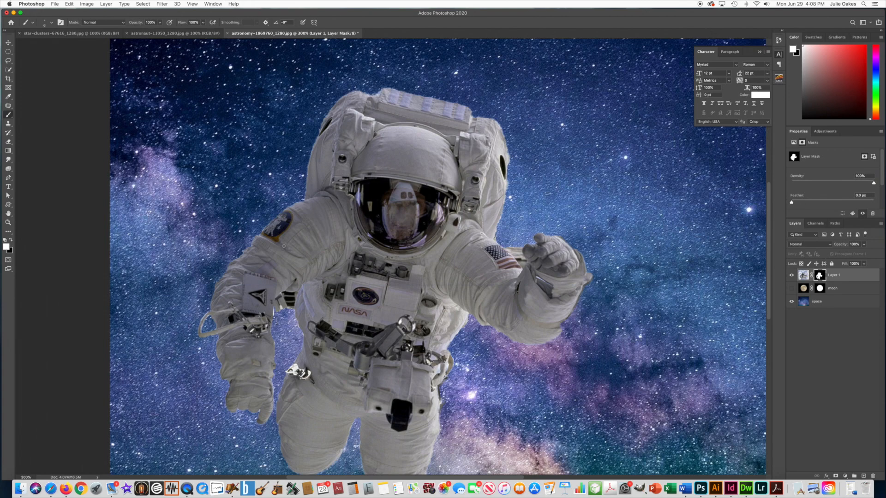
Step: Paint black on the mask to clean up the backpack's outer edge above the outstretched arm
left_click(512, 189)
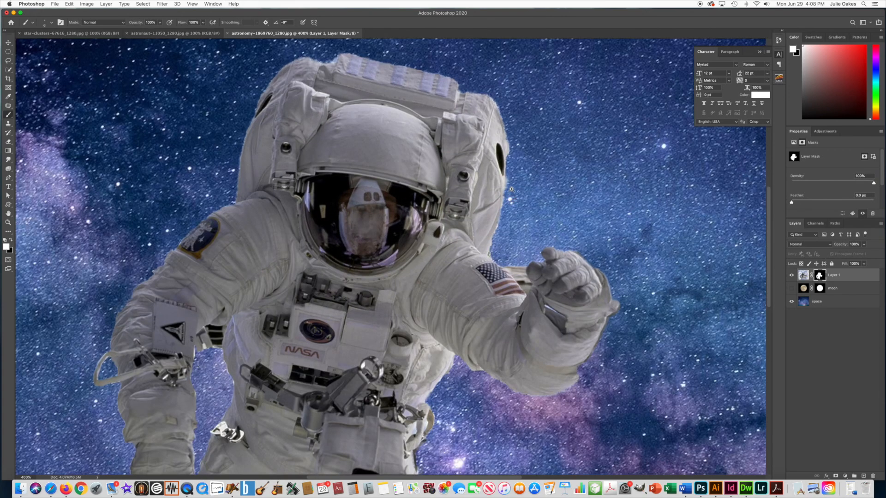
left_click(511, 189)
left_click(10, 239)
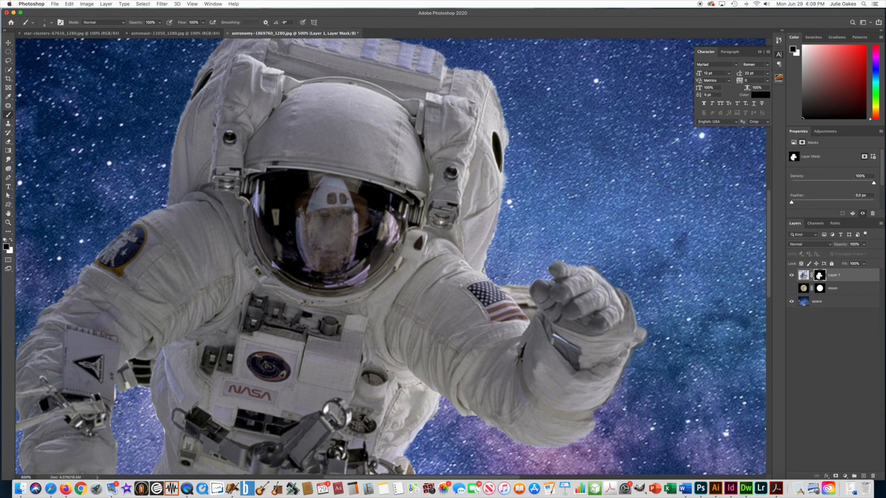
left_click_drag(507, 174, 492, 272)
Step: Free Transform the astronaut: move it up toward the canvas center, scale it to about 90% and rotate it about 17.5° clockwise
left_click(410, 111, "alt")
left_click(383, 126, "alt")
left_click(371, 132, "alt")
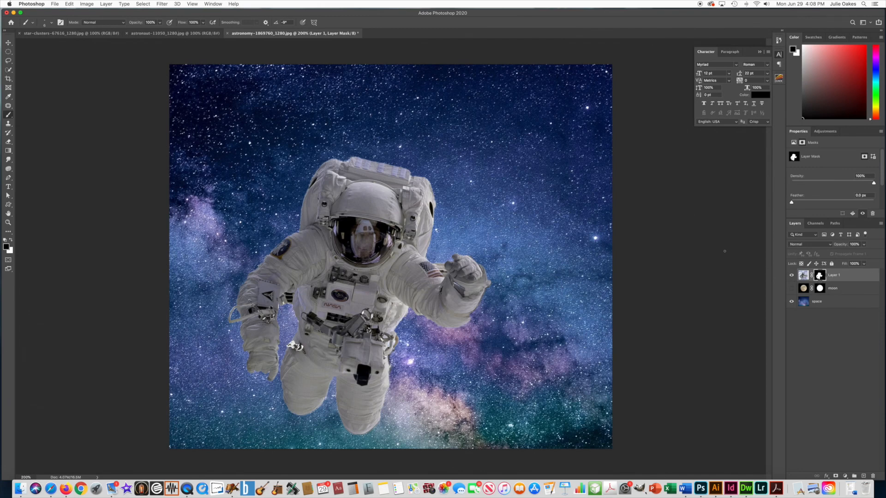
key("ctrl+t")
left_click_drag(363, 279, 417, 227)
left_click_drag(603, 399, 514, 401)
left_click_drag(479, 363, 483, 365)
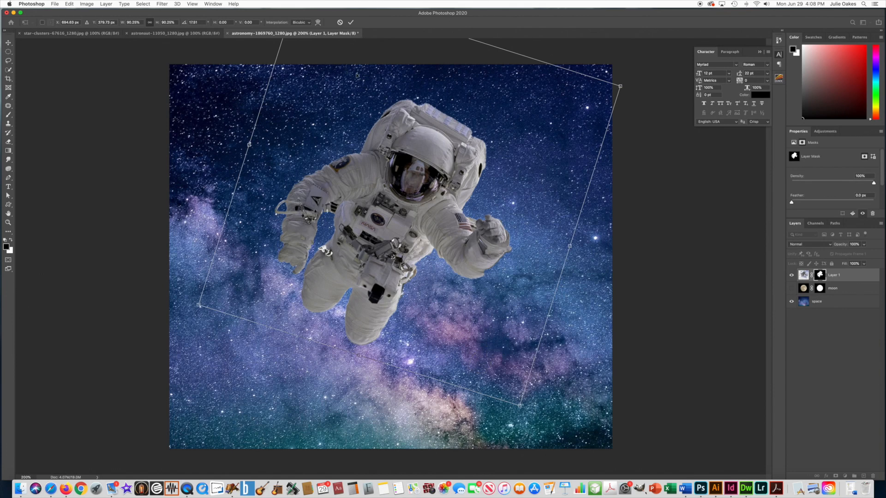
left_click(352, 22)
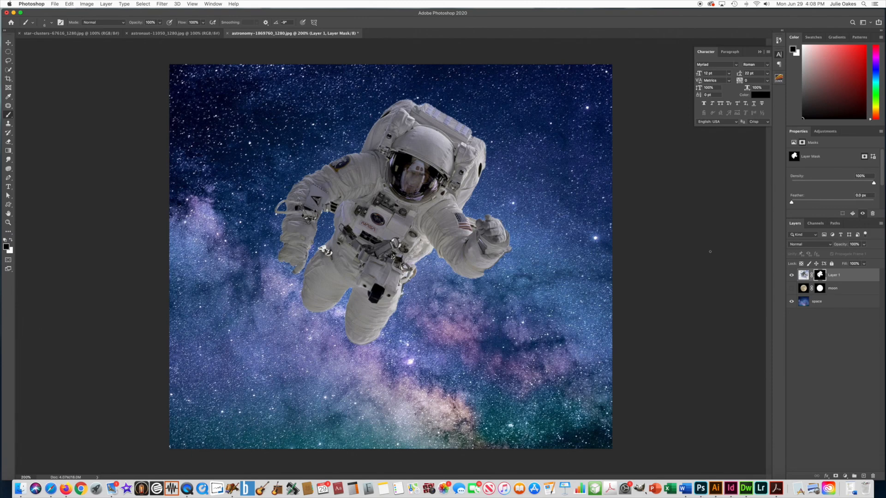
Step: Show the moon layer again and set its blending mode to Luminosity
left_click(792, 291)
left_click(851, 291)
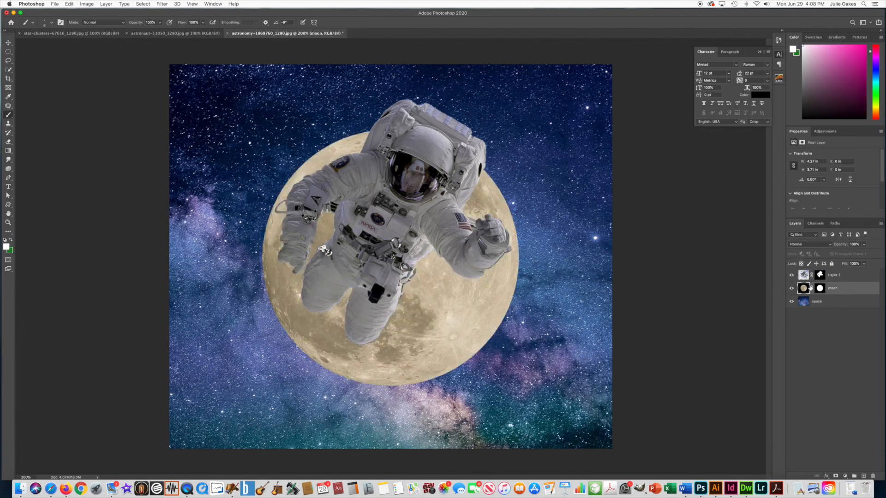
left_click(795, 247)
left_click(795, 245)
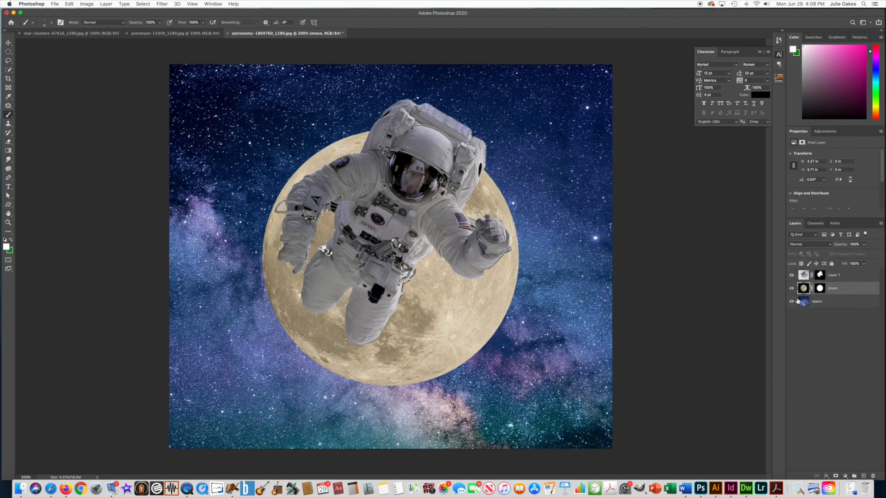
left_click(796, 246)
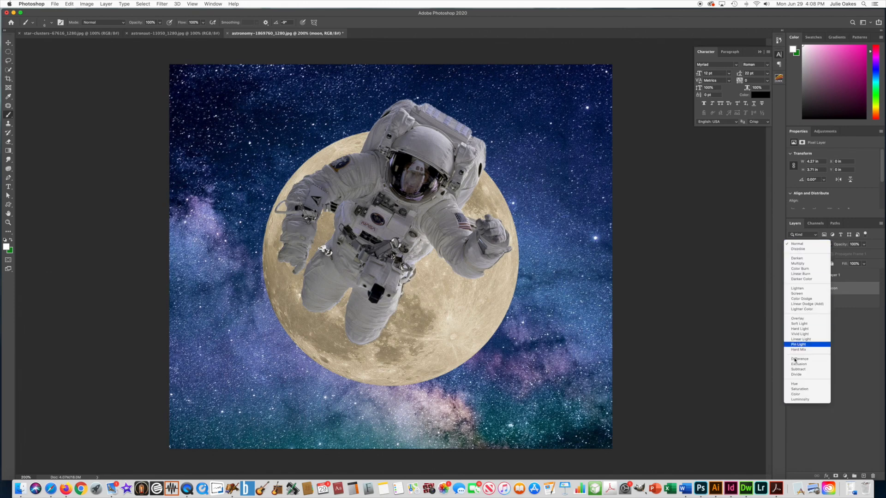
left_click(803, 401)
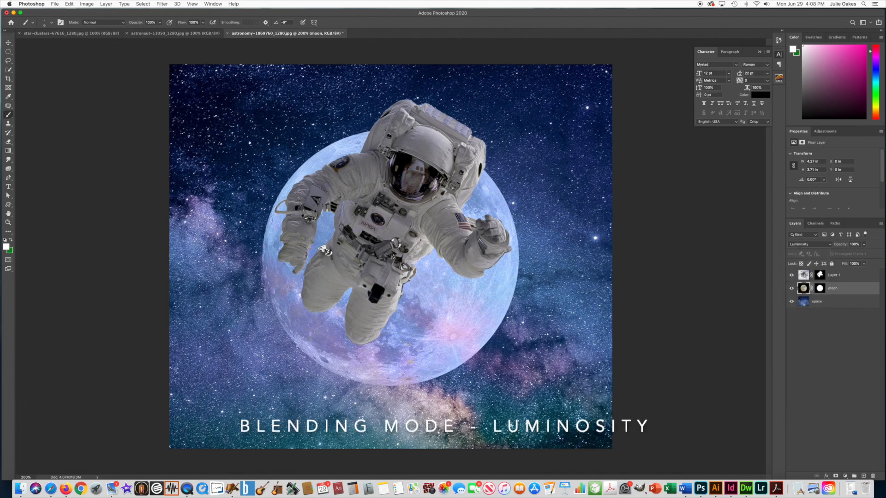
Step: Set the astronaut layer's blending mode to Linear Light
left_click(838, 276)
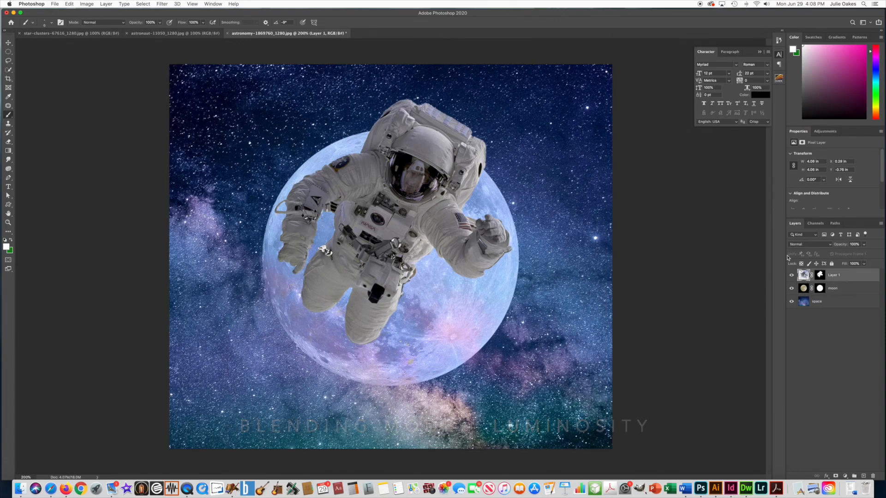
left_click(800, 244)
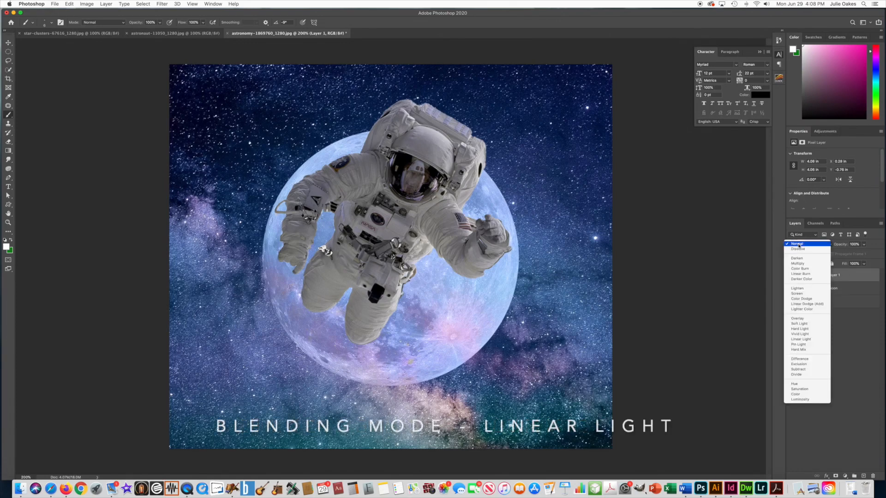
left_click(804, 339)
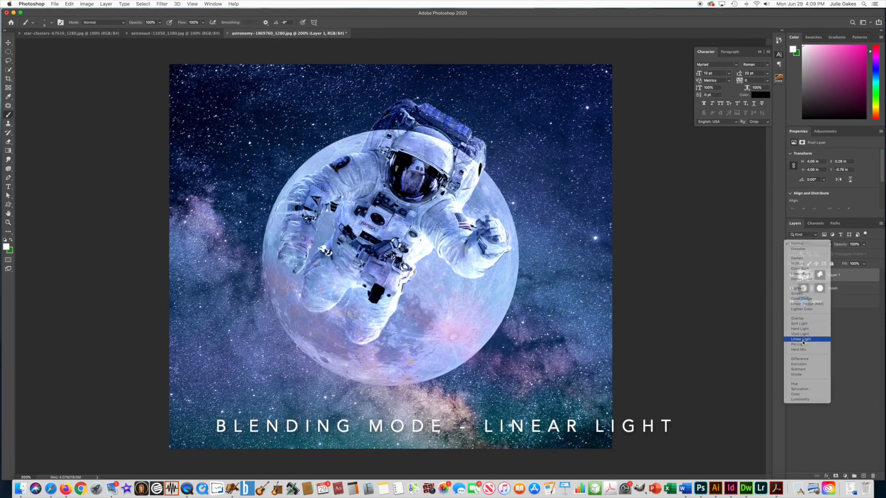
left_click(794, 248)
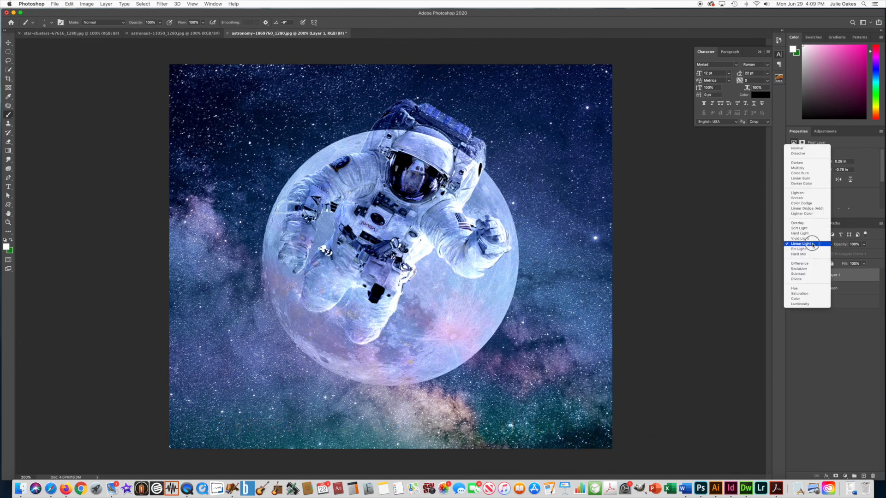
left_click(666, 190)
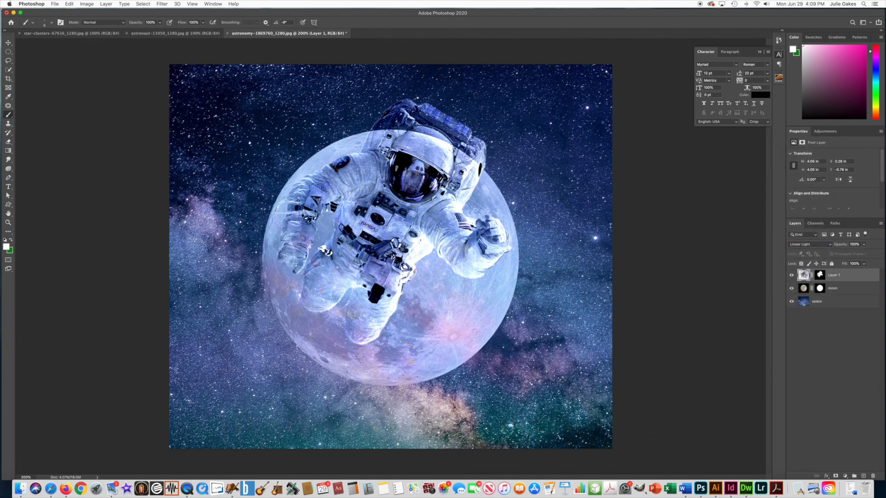
Step: Free Transform the astronaut layer and move it slightly up and to the right over the moon
key("super+t")
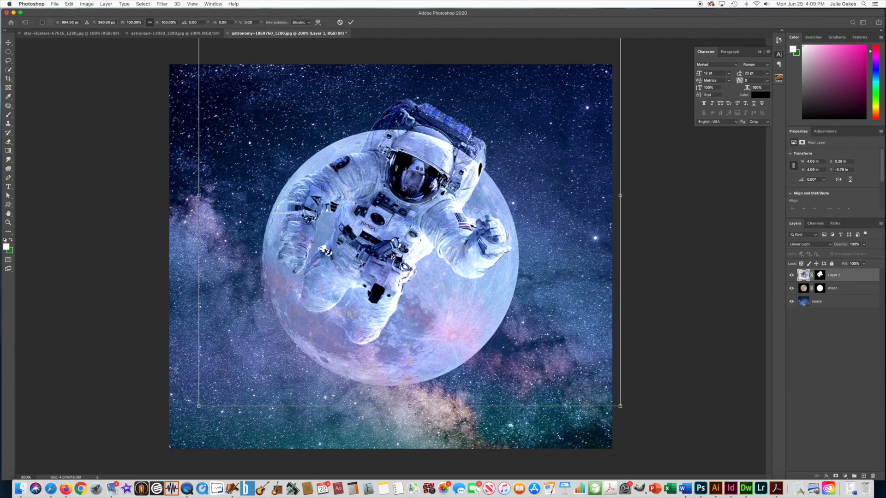
left_click_drag(404, 189, 414, 184)
key("Return")
key("super+minus")
key("super+plus")
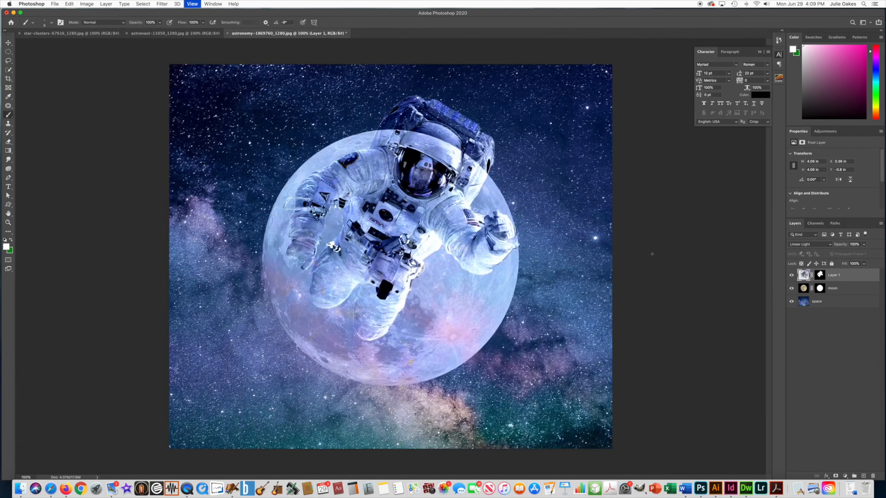
Step: Free Transform the moon layer and move it up about 0.3 in behind the astronaut
left_click(838, 290)
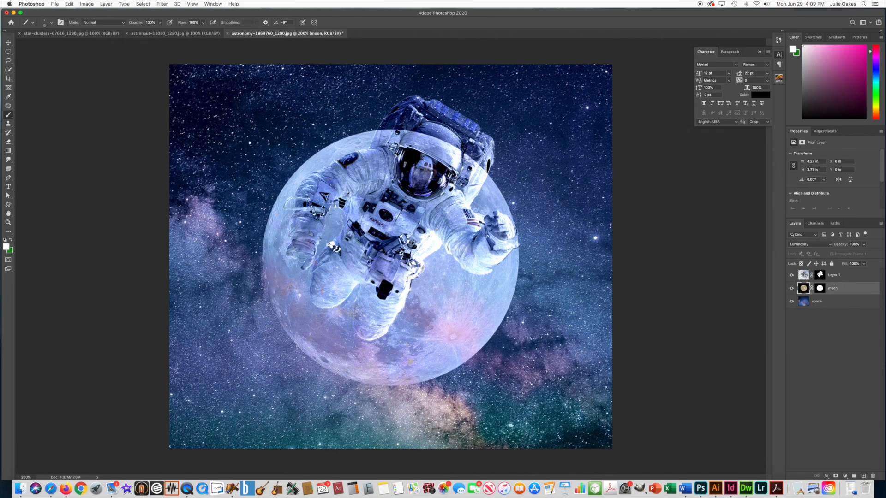
key("super+t")
left_click_drag(365, 236, 369, 207)
key("Return")
key("b")
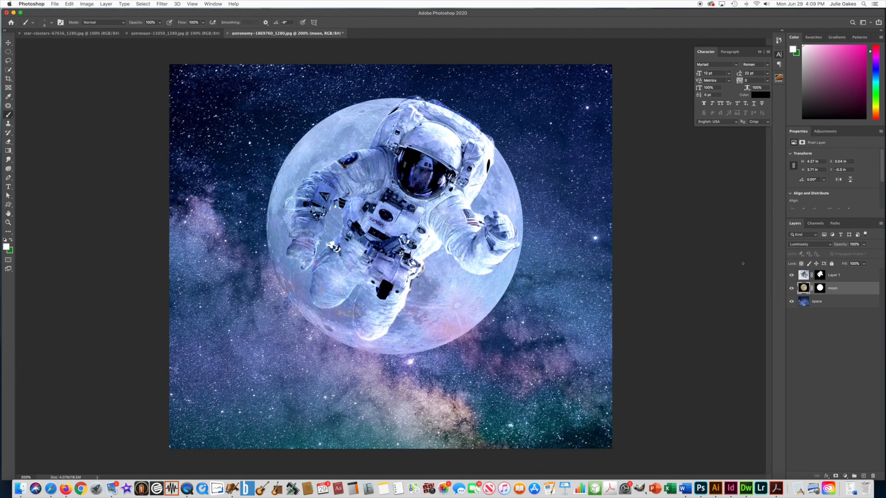
Step: Paint black with a soft 375 px brush on the moon's layer mask to fade the moon's lower edge into the stars
left_click(822, 289)
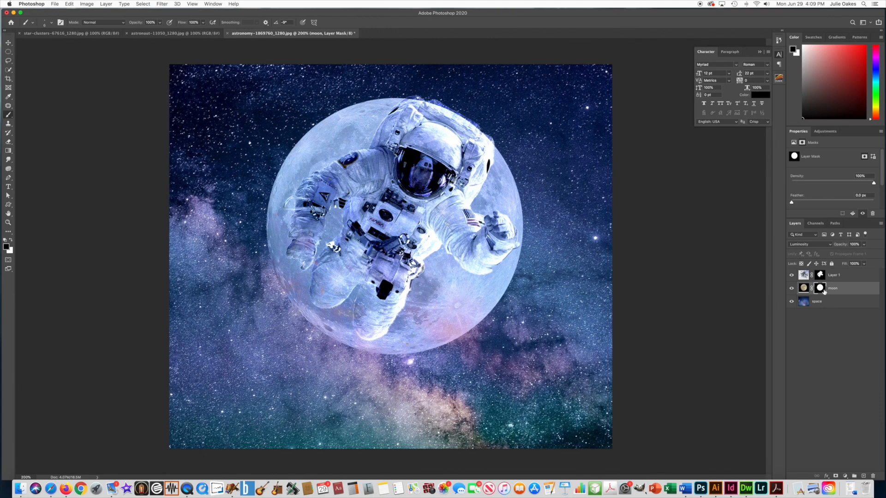
left_click(8, 115)
left_click(45, 22)
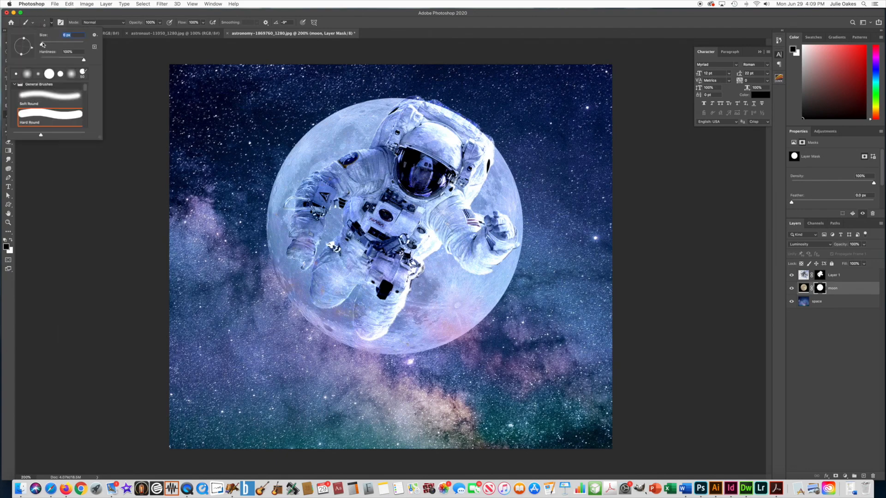
left_click_drag(44, 44, 75, 45)
type("325")
left_click_drag(83, 60, 9, 58)
left_click(56, 35)
type("37")
mouse_move(477, 363)
left_mouse_down()
mouse_move(445, 349)
mouse_move(307, 365)
left_mouse_up()
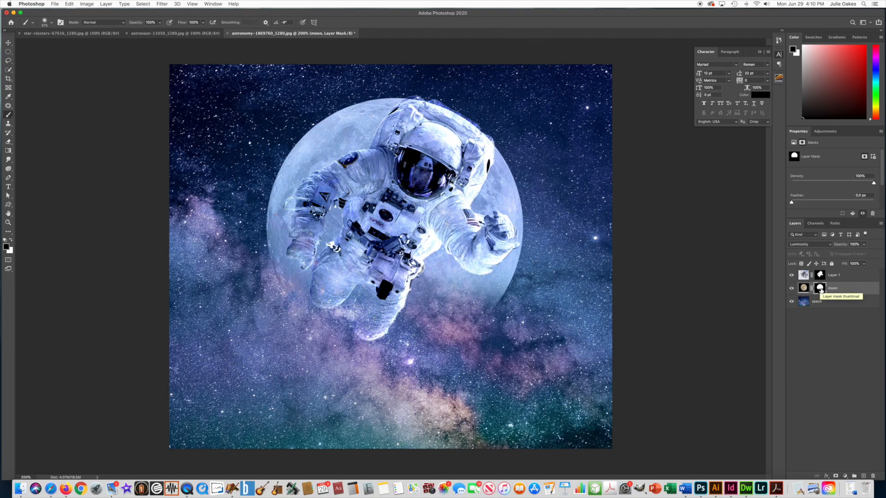
Step: Delete the moon's layer mask without applying it, and undo the deletion
left_click_drag(821, 290, 882, 474)
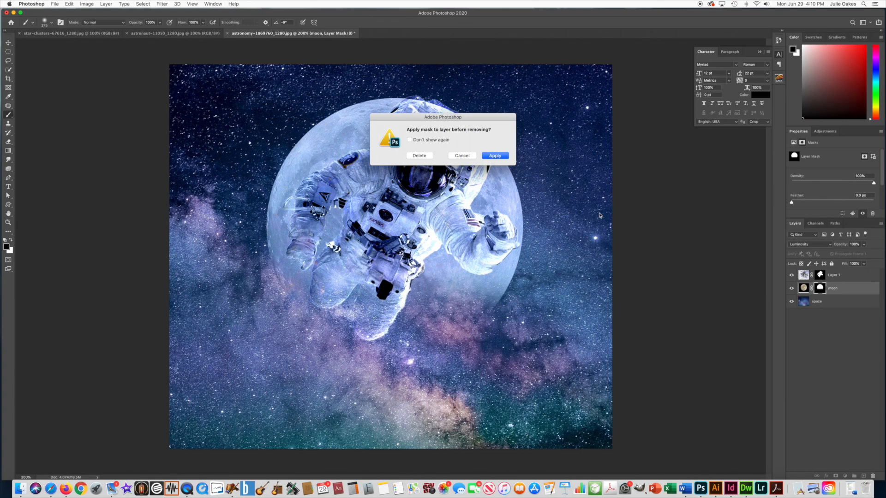
left_click(419, 155)
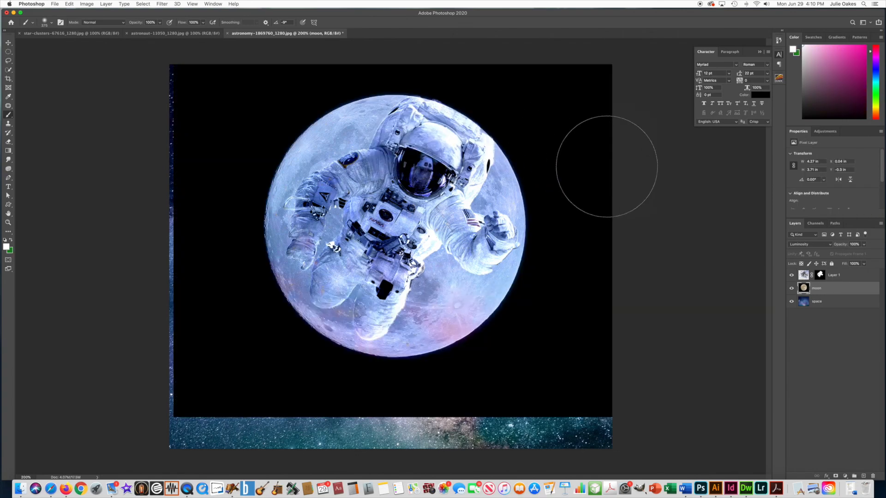
key("super+z")
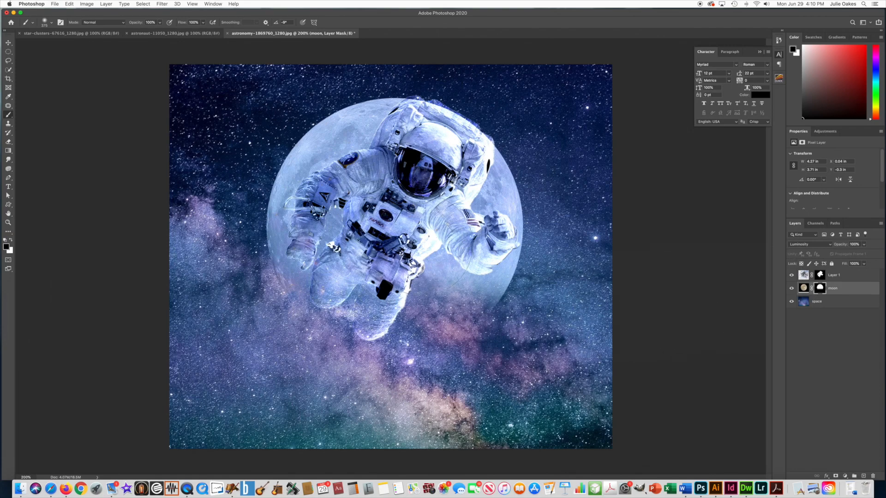
Step: Copy the whole red star-clusters image, close both source images and paste the copy into the composite above the moon layer
left_click(104, 34)
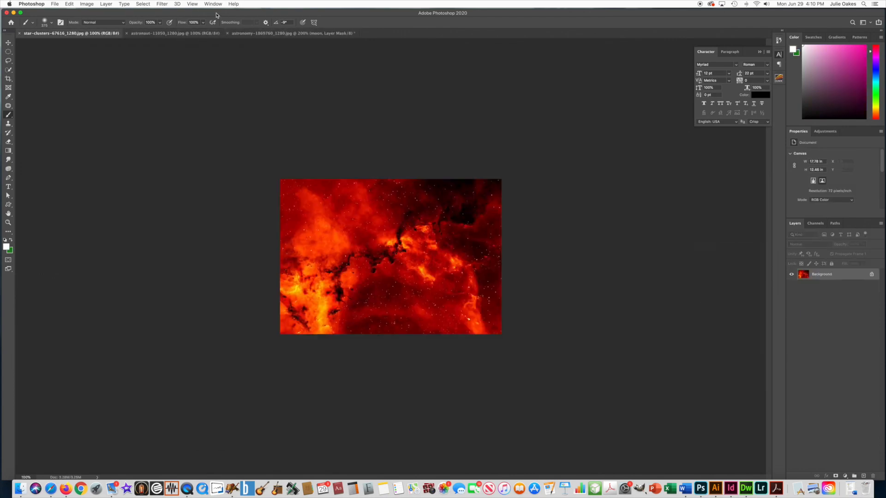
left_click(180, 34)
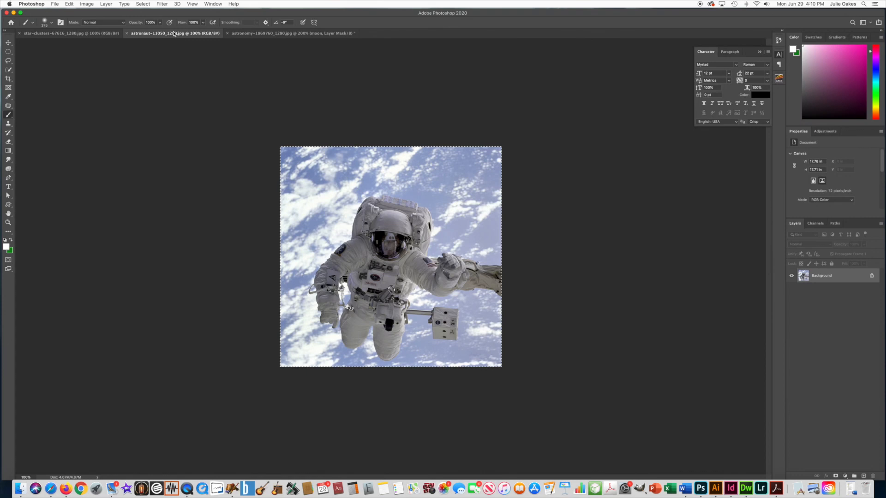
left_click(104, 34)
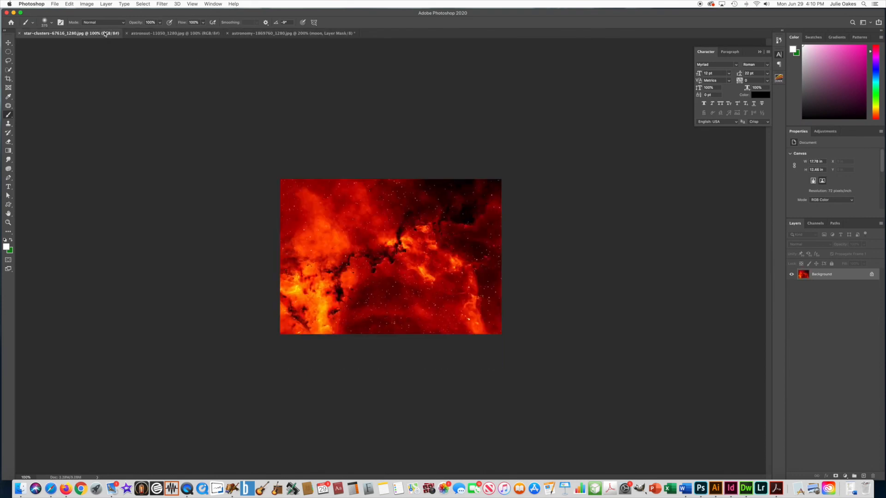
key("super+a")
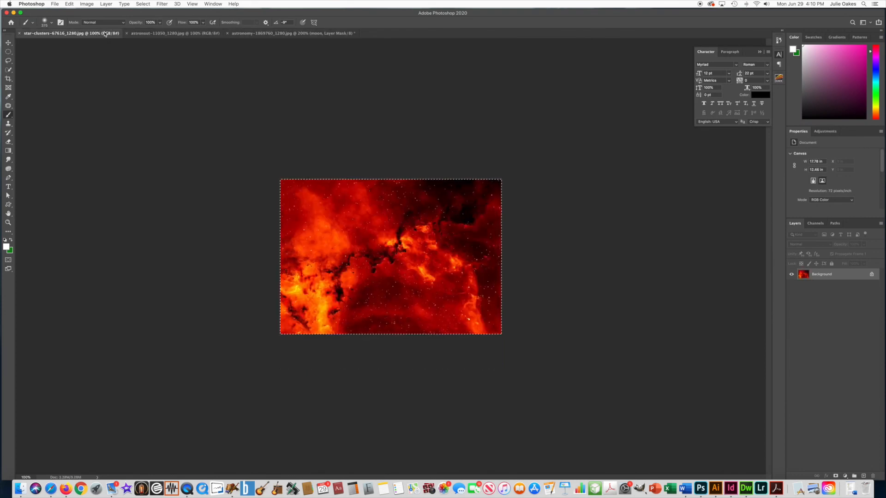
left_click(19, 33)
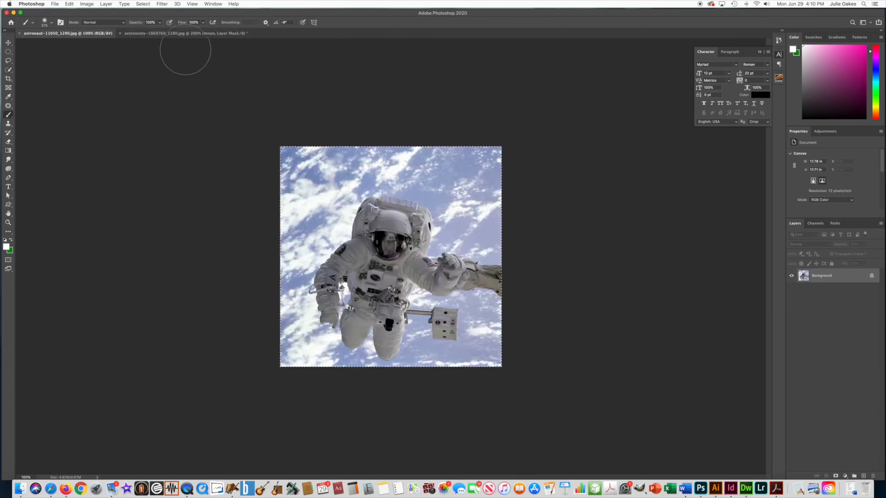
left_click(20, 33)
key("super+v")
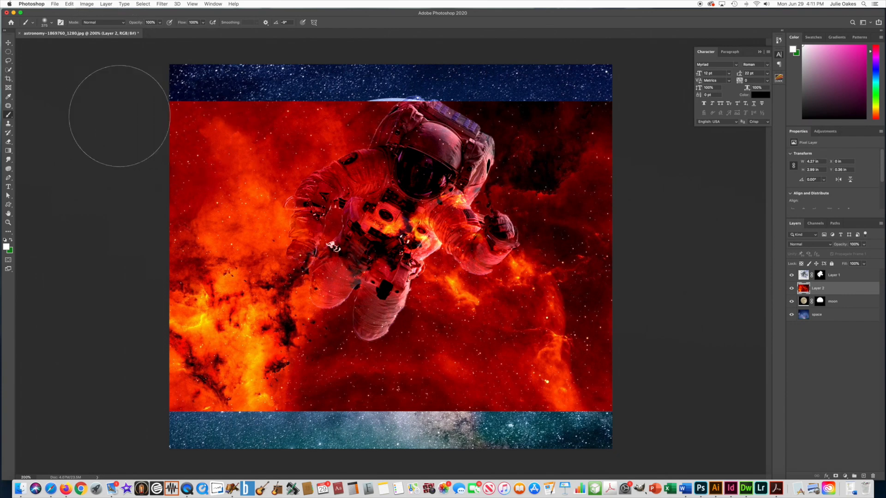
Step: Open the NASA worm logo PNG, copy all of it, close the file and paste the logo into the composite
left_click(54, 3)
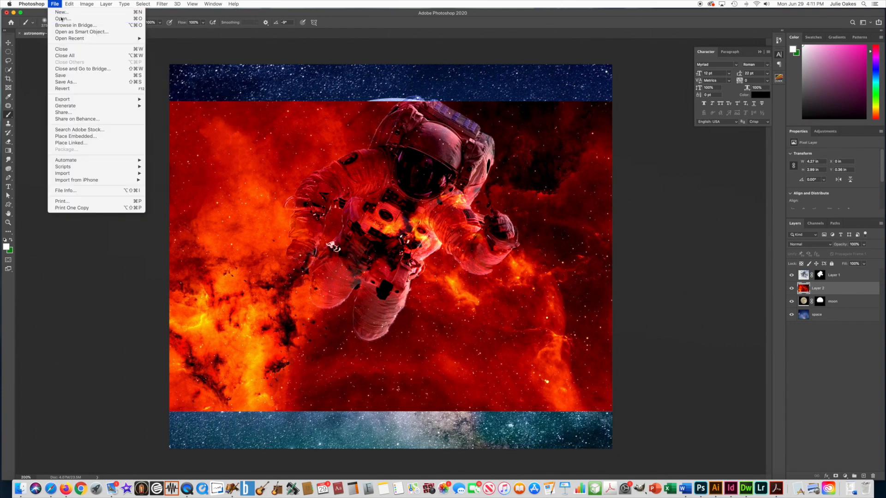
left_click(62, 20)
double_click(204, 41)
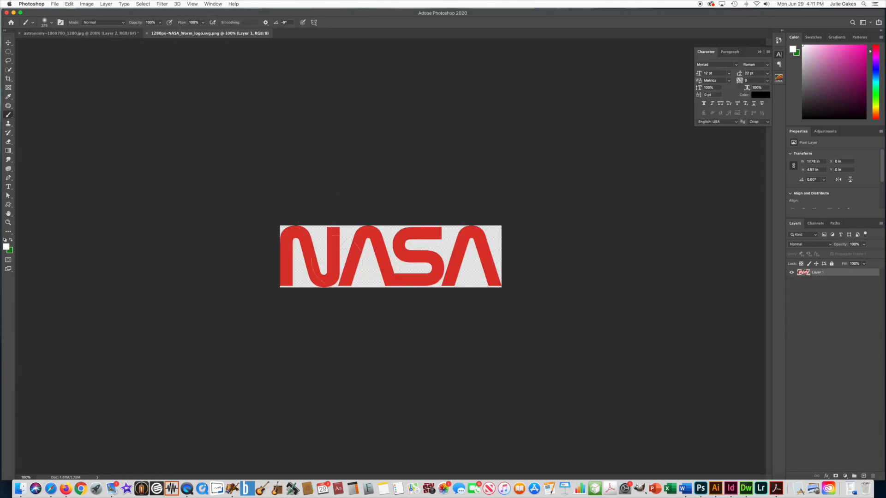
key("super+a")
left_click(147, 34)
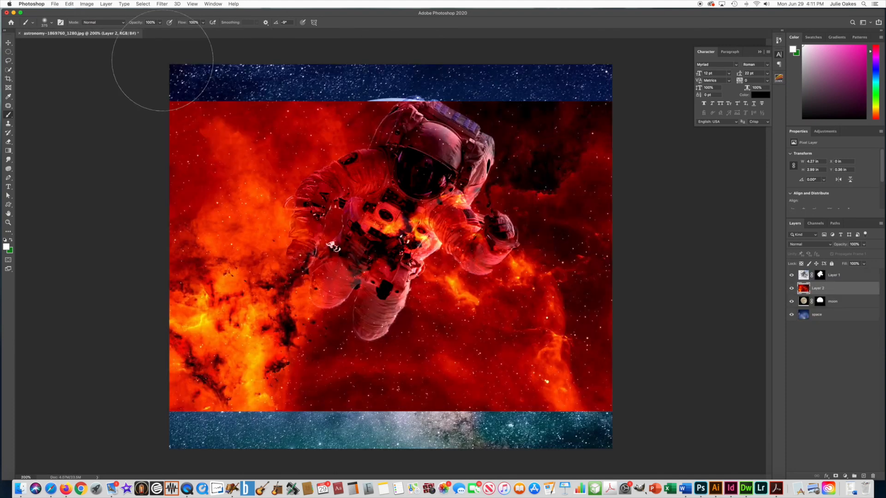
key("super+v")
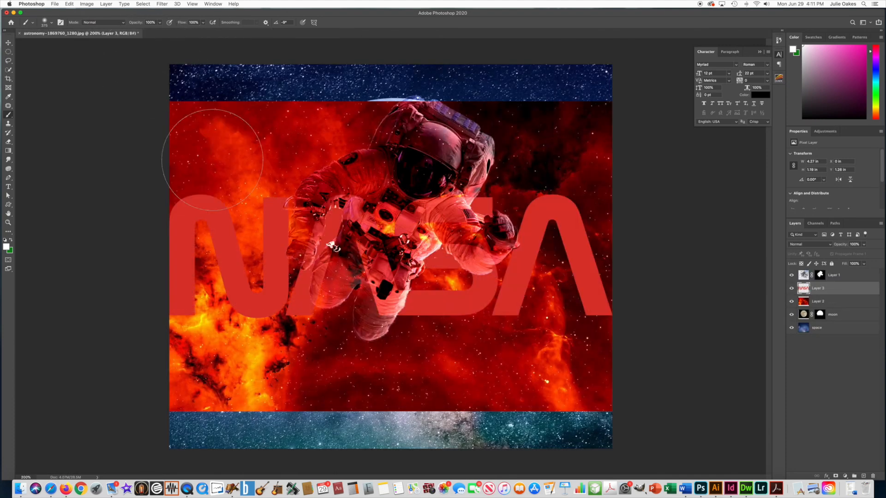
Step: Free Transform the NASA logo: scale it to about 72% and move it below the astronaut, centered near the canvas bottom
key("super+t")
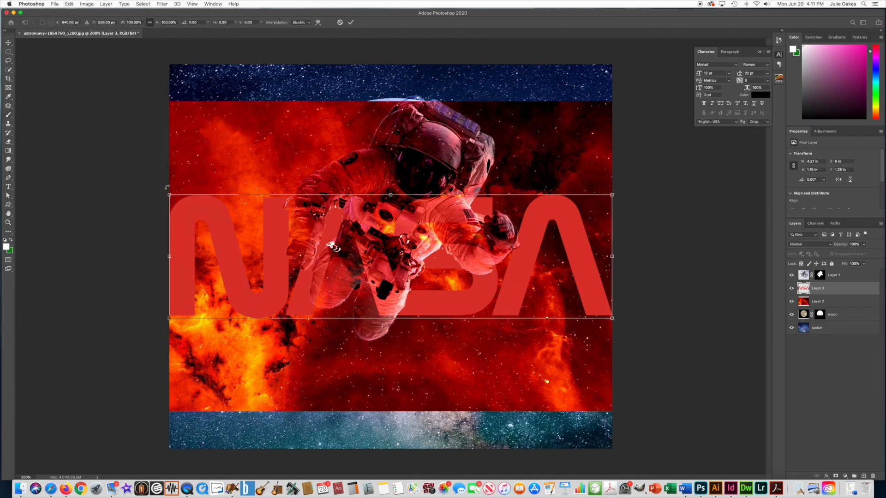
left_click_drag(168, 194, 291, 229)
mouse_move(442, 286)
left_mouse_down()
mouse_move(380, 369)
mouse_move(384, 396)
left_mouse_up()
key("Return")
key("b")
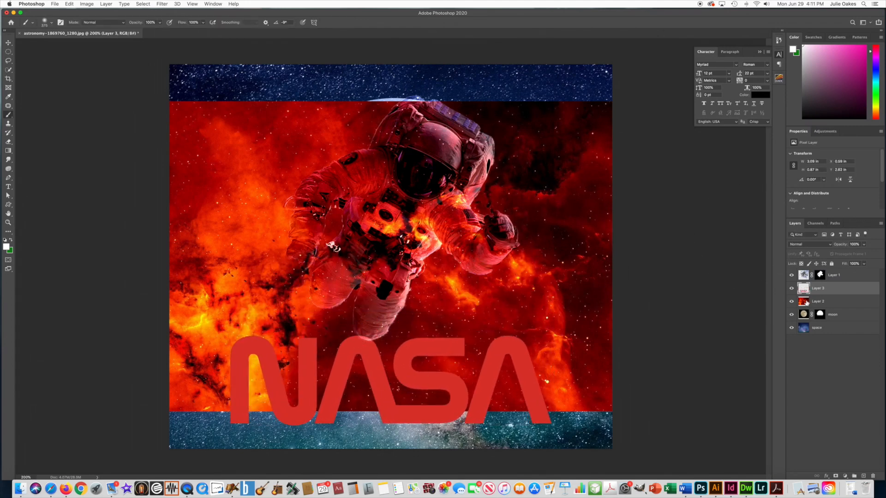
Step: Stack the red star-cluster layer directly above the NASA logo layer and move its image down about 0.25 in
left_click_drag(813, 303, 815, 287)
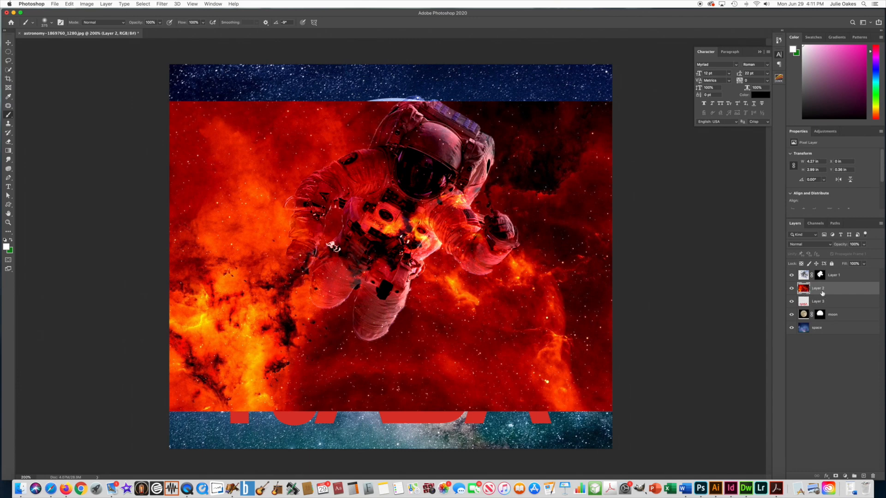
key("super+t")
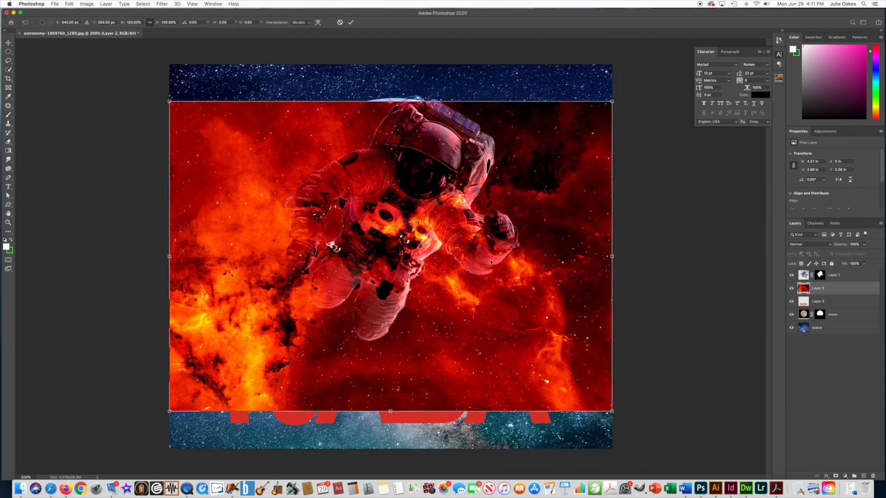
left_click_drag(491, 261, 492, 287)
key("Return")
key("b")
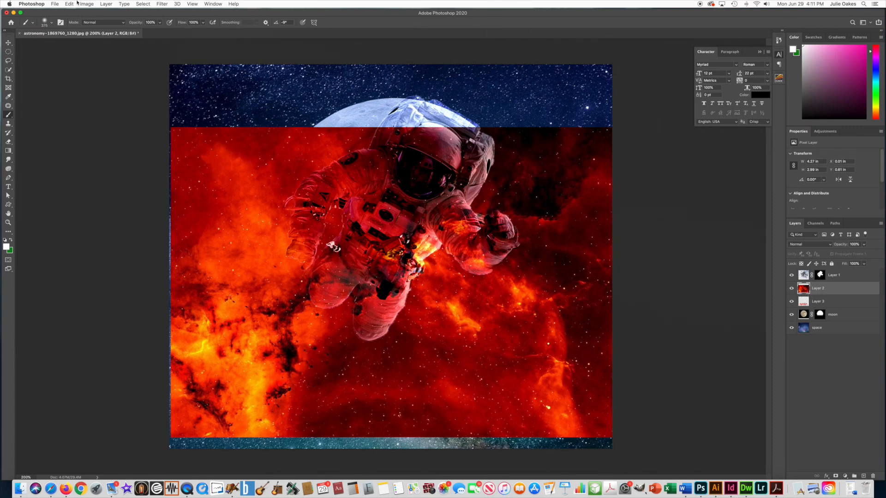
Step: Create a clipping mask so the red star-cluster image fills only the NASA logo letters
left_click(106, 4)
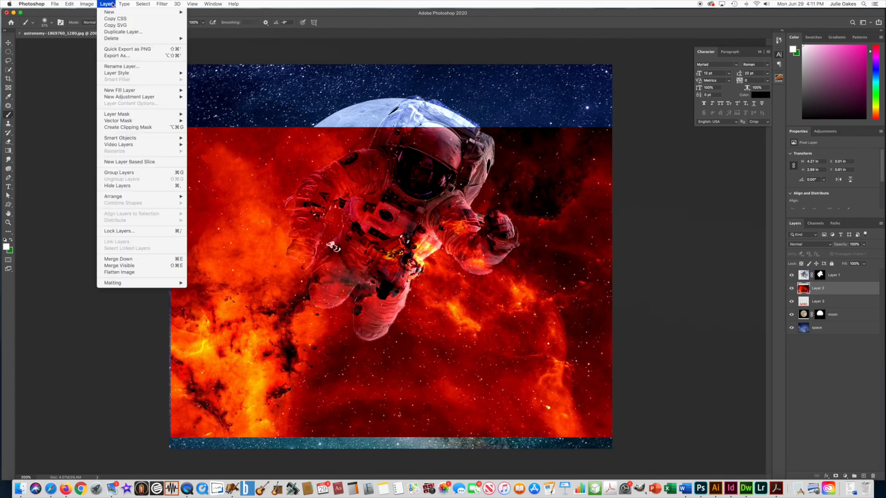
left_click(125, 128)
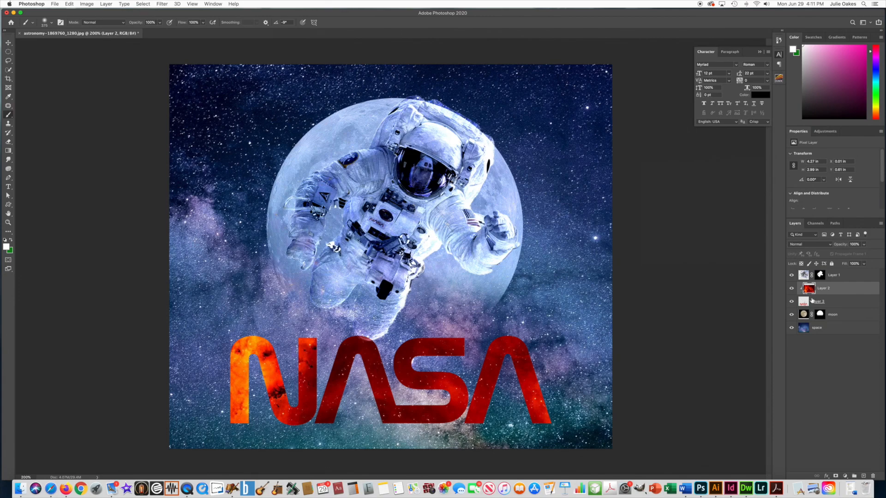
Step: Try clipping the star-cluster layer to the astronaut, and return it above the NASA logo, clipped to the letters again
left_click_drag(827, 289, 829, 272)
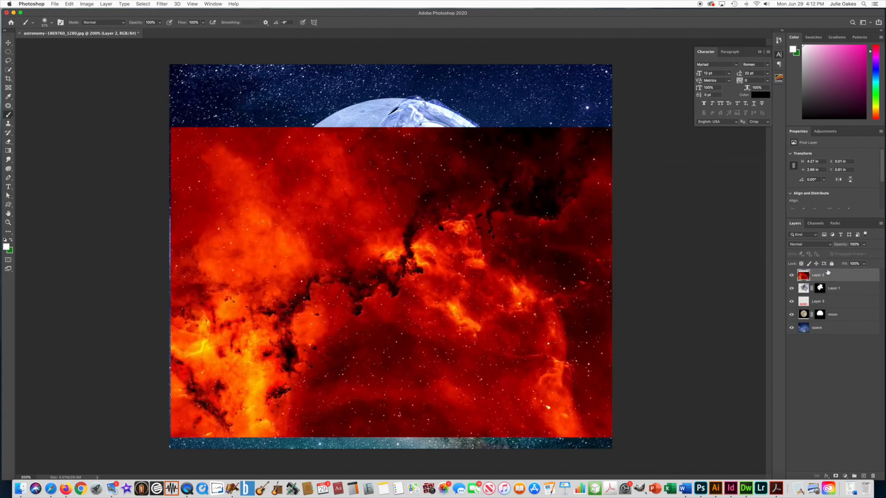
left_click(108, 3)
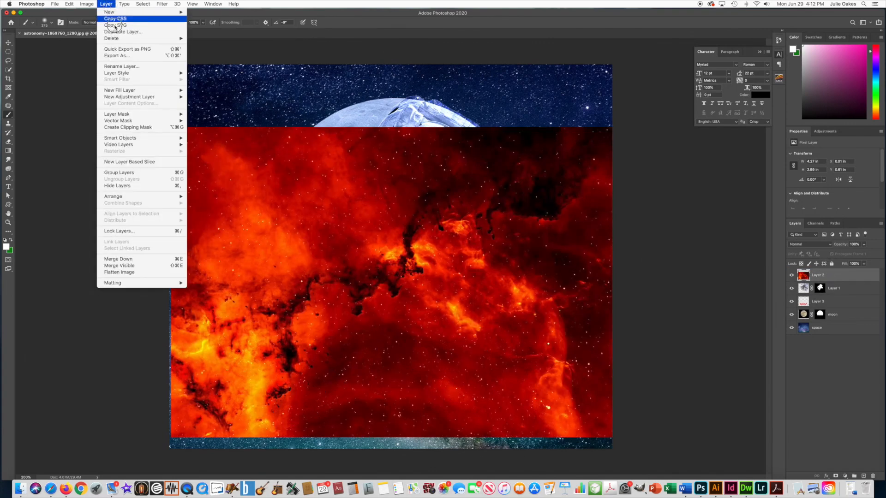
left_click(130, 124)
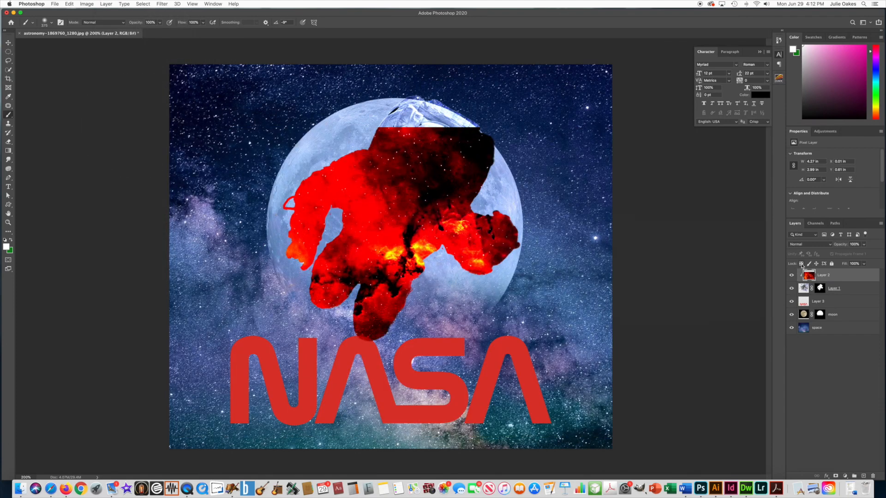
left_click_drag(840, 280, 841, 298)
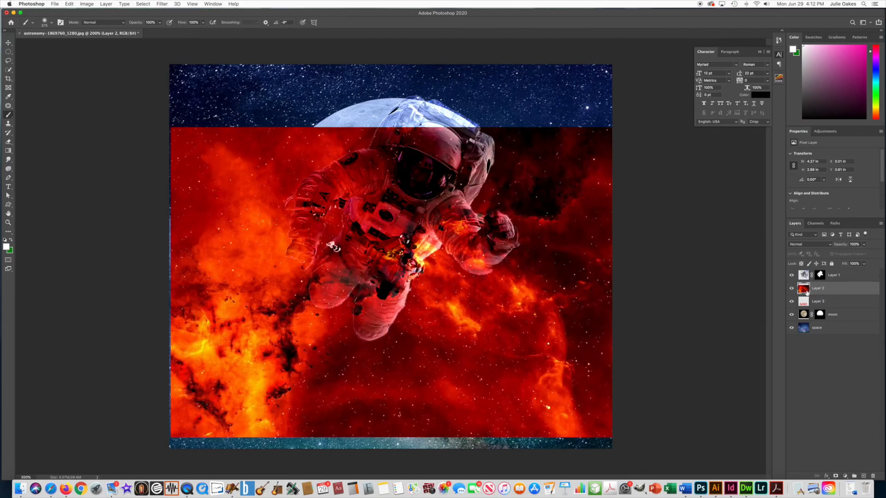
left_click(106, 4)
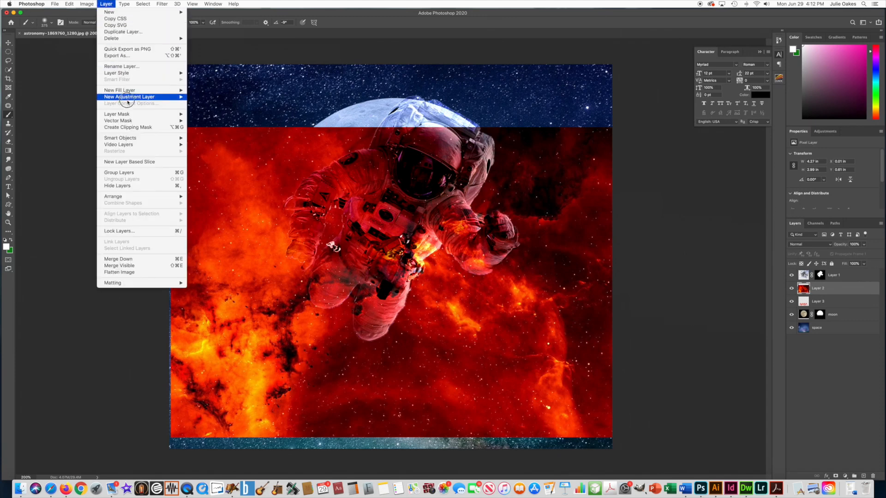
left_click(127, 128)
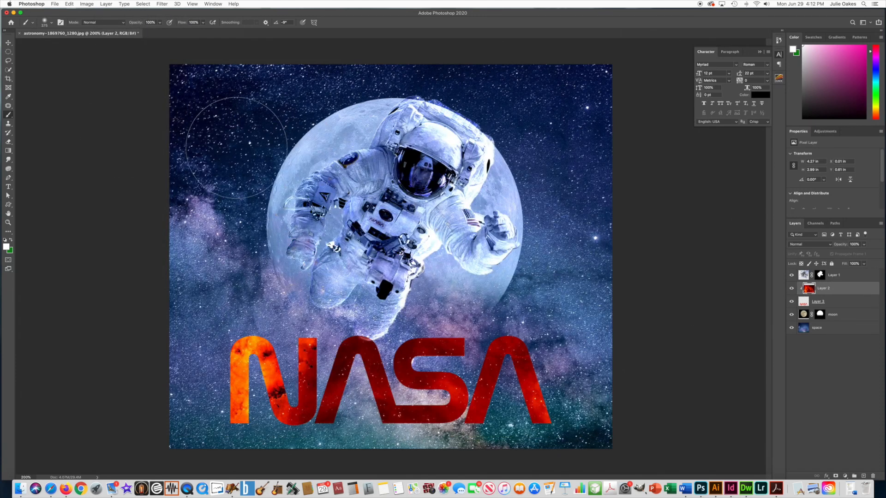
Step: Free Transform the clipped star-cluster layer: move it down and slightly right so brighter orange areas fill the NASA letters
key("super+t")
left_click_drag(509, 280, 521, 378)
key("Return")
key("b")
key("super+minus")
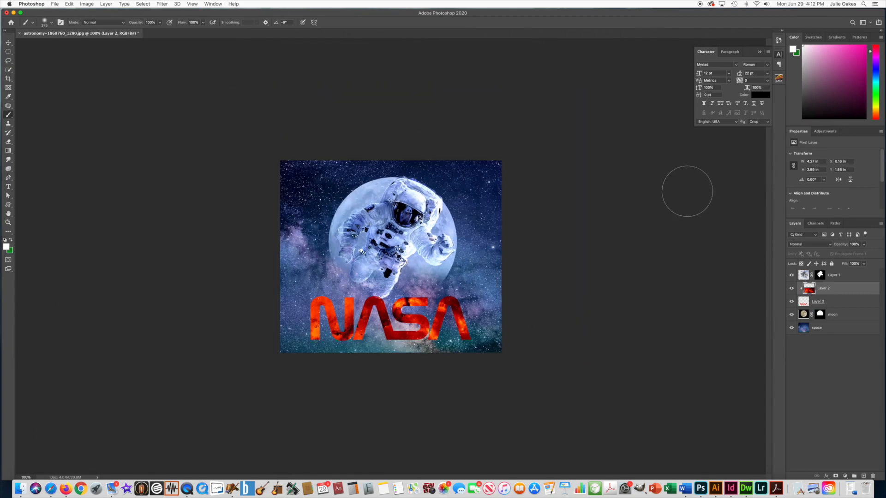
key("super+plus")
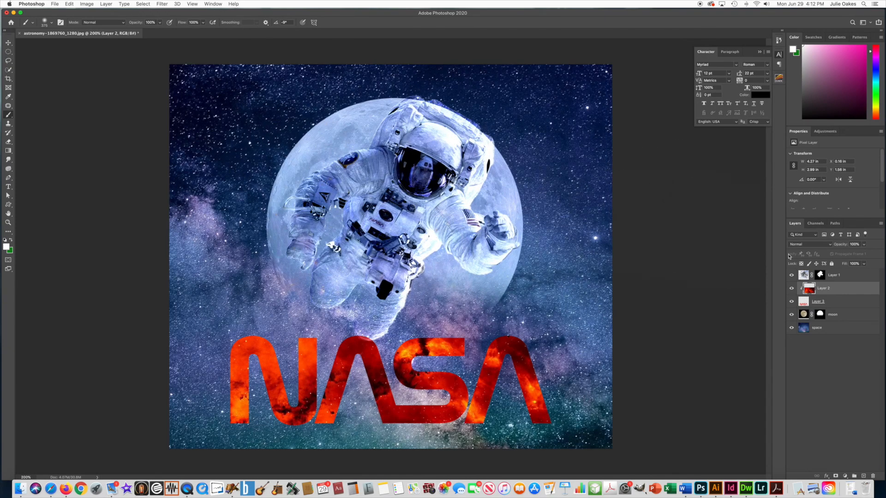
Step: Add a Vibrance adjustment layer above the astronaut layer, set its Vibrance to +100, and deselect all layers
left_click(848, 276)
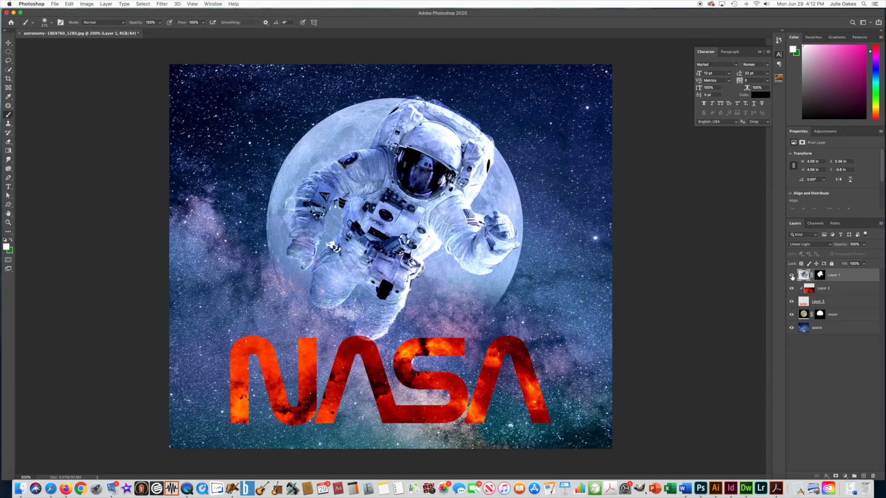
left_click(107, 4)
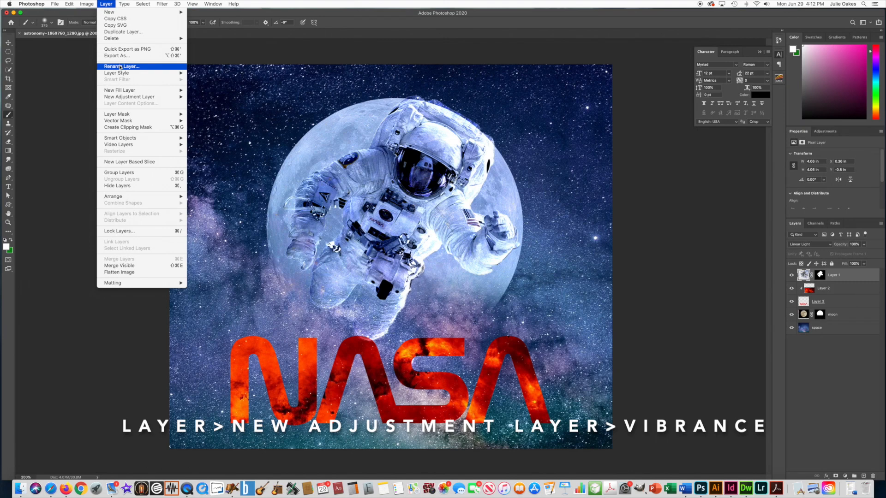
mouse_move(123, 99)
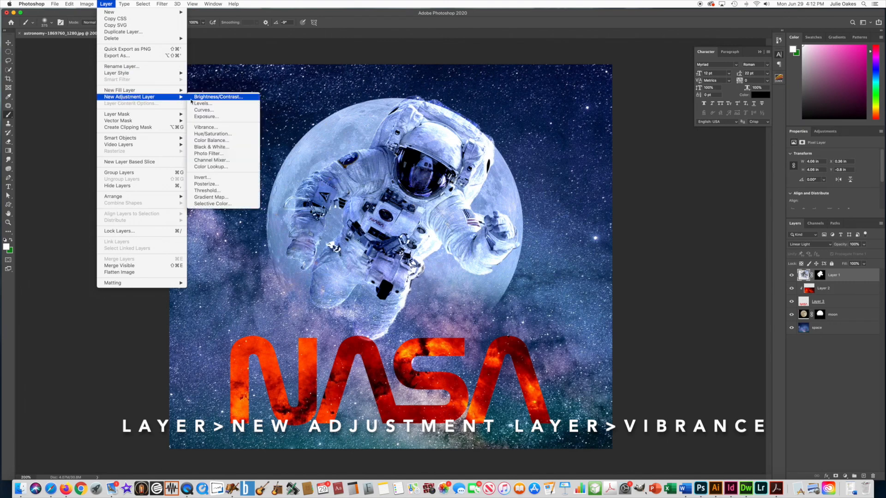
left_click(206, 128)
left_click(502, 243)
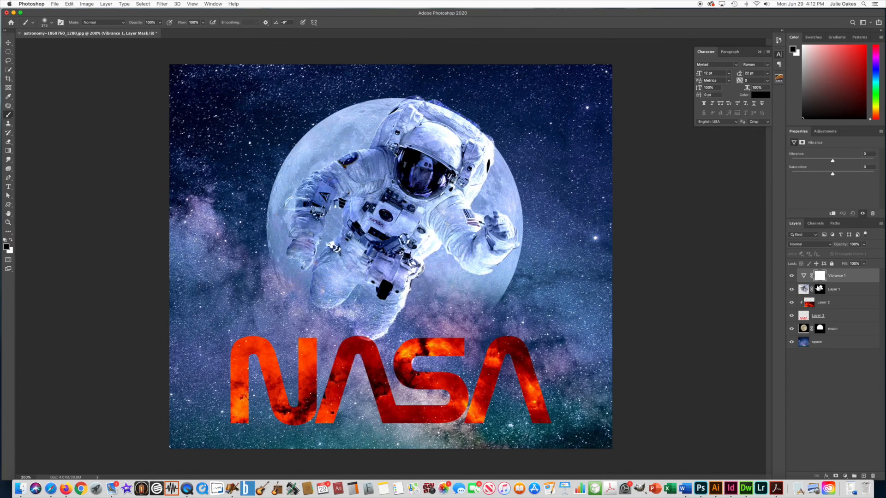
left_click_drag(834, 161, 879, 163)
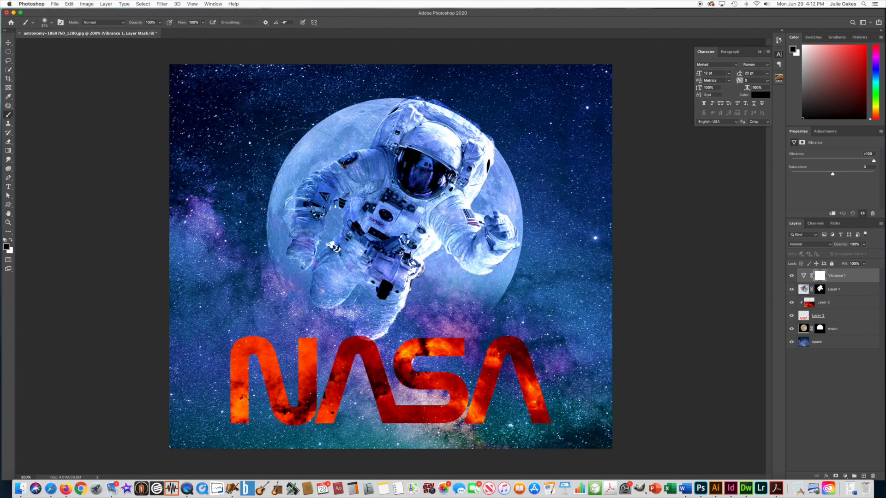
left_click(822, 372)
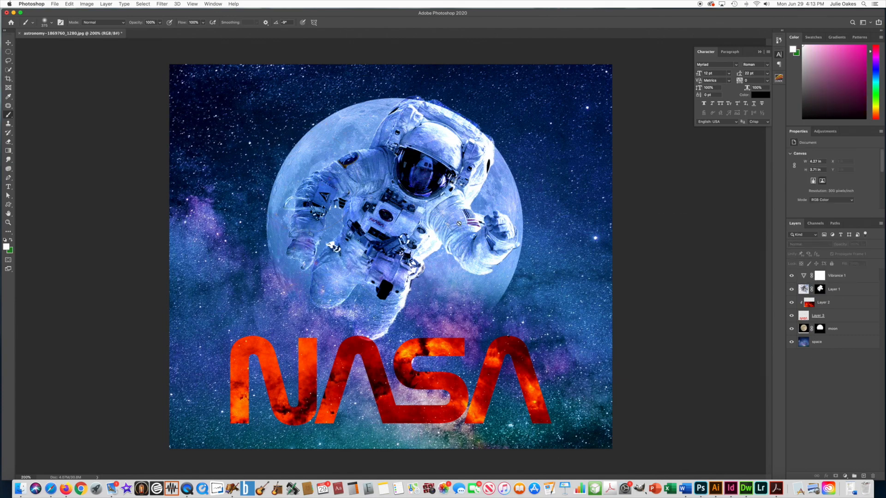